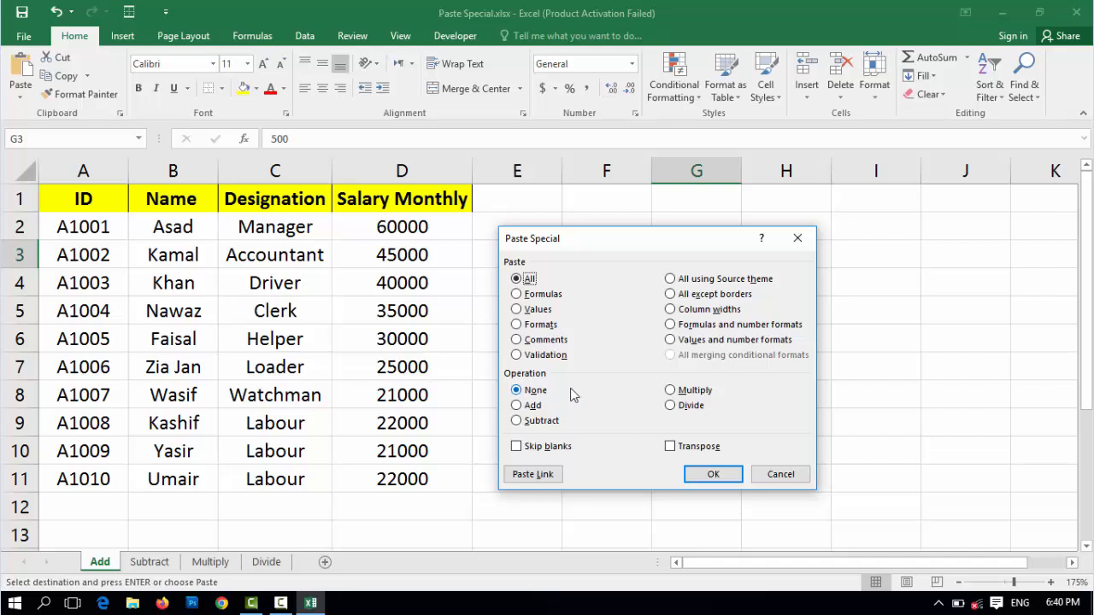
Cancel the Paste Special dialog and examine the employee table's headers and monthly salary values
left_click(780, 474)
left_click_drag(83, 199, 427, 475)
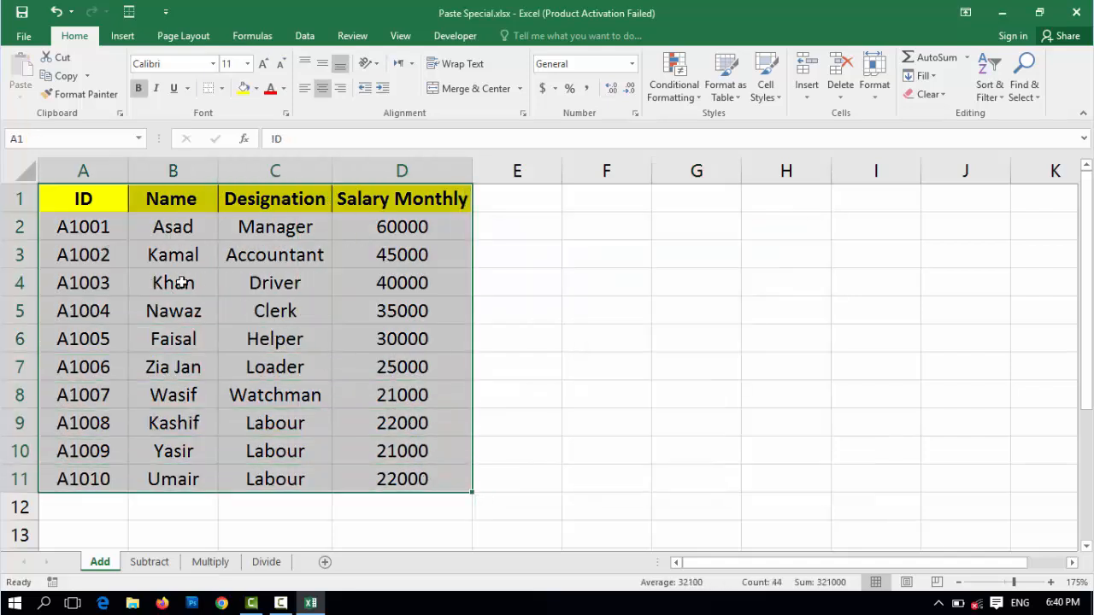
left_click(173, 200)
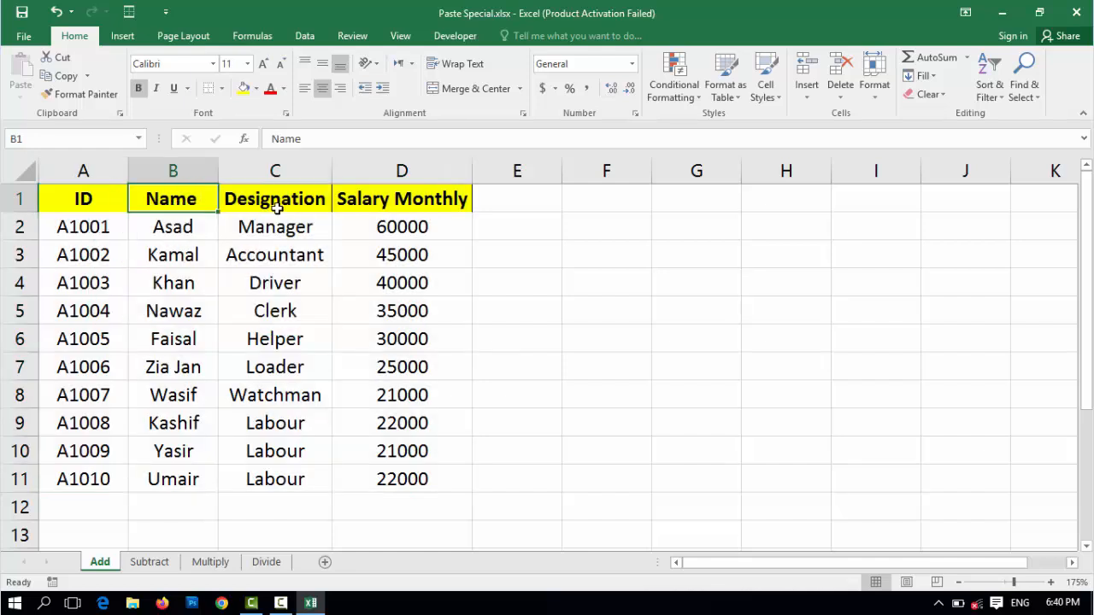
left_click(284, 205)
left_click(391, 201)
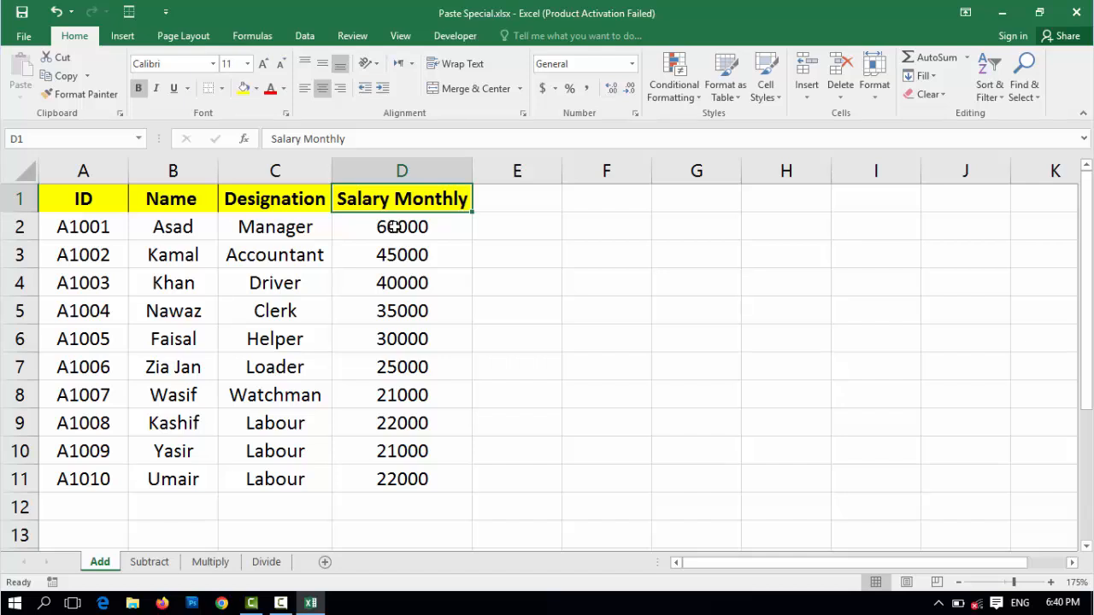
left_click_drag(394, 227, 398, 475)
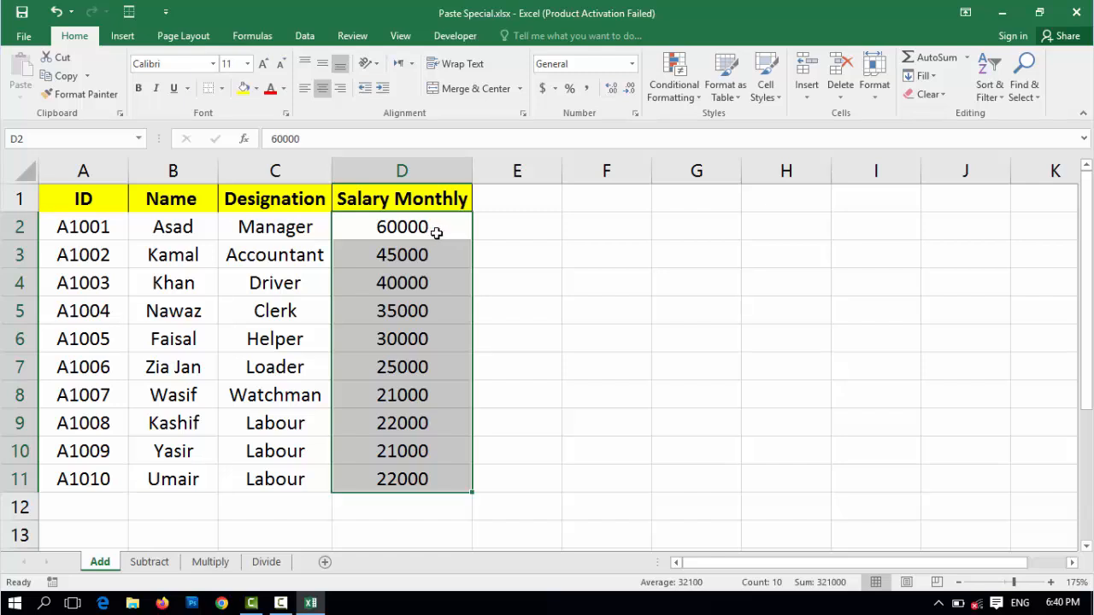
Enter 500 in cell G2 and copy it, with the monthly salaries in D2:D11 selected as the paste destination
left_click(695, 229)
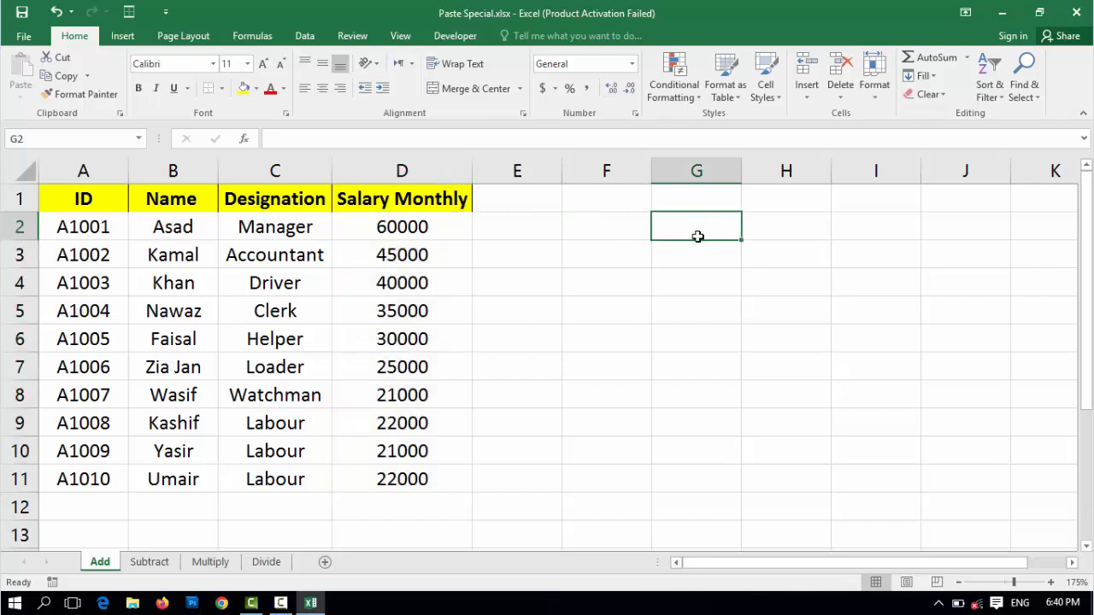
type("500")
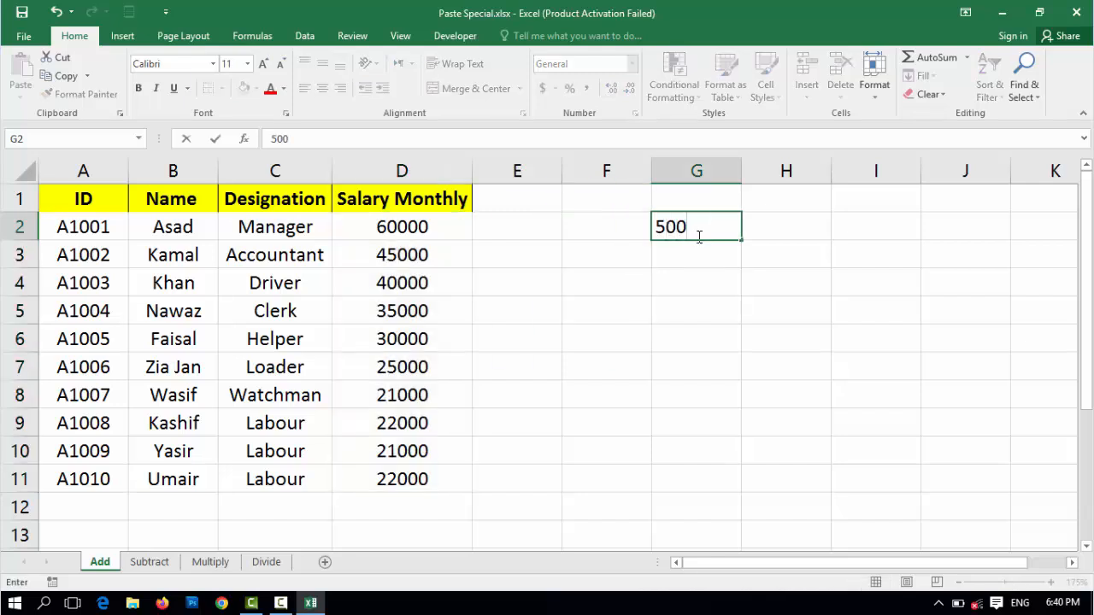
key("Return")
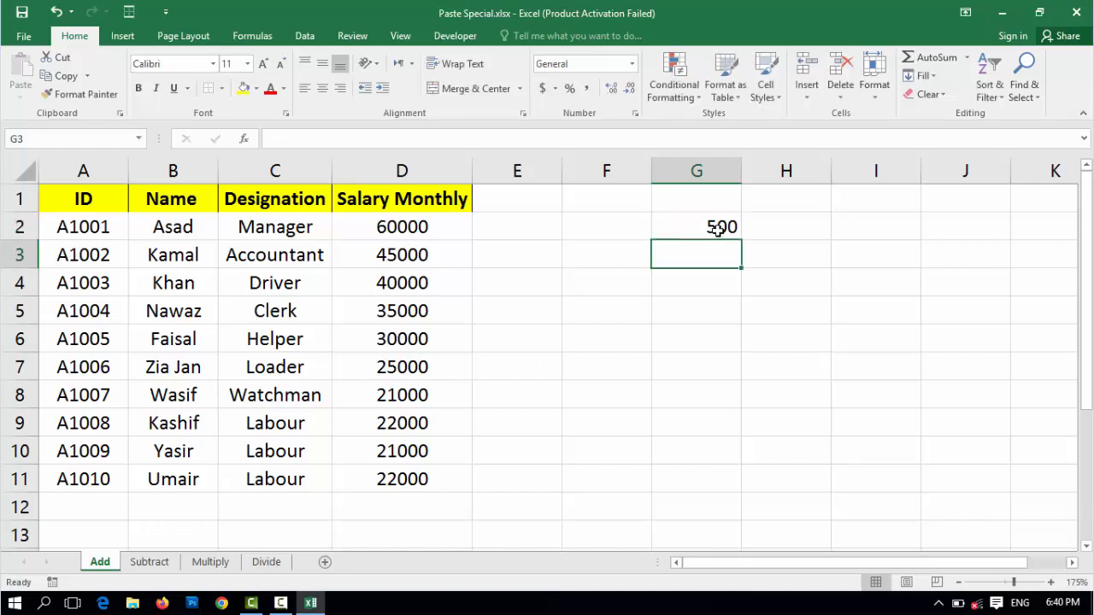
left_click(719, 228)
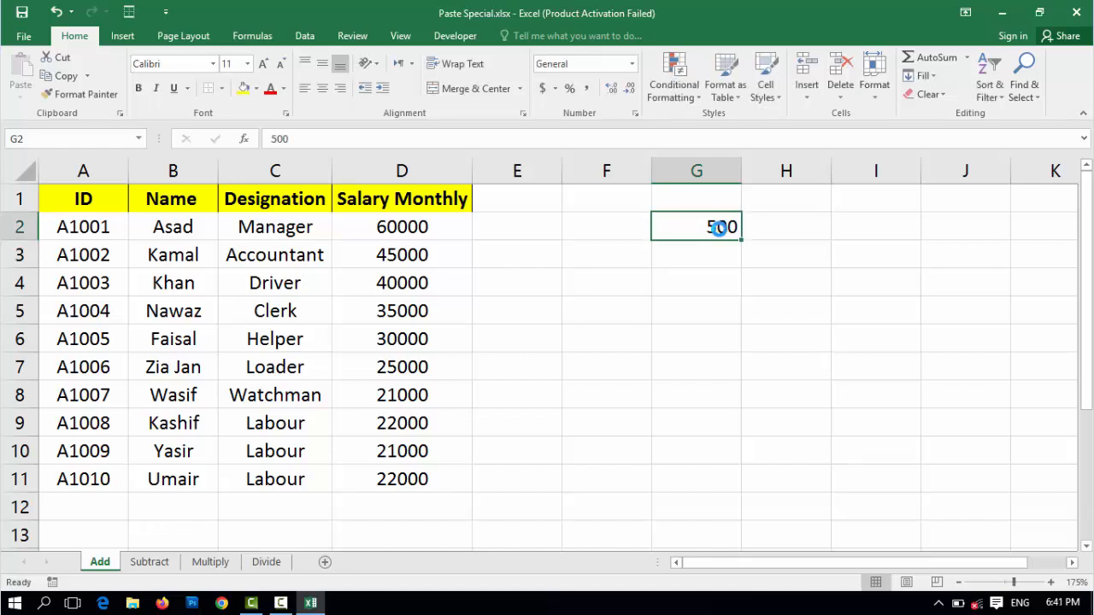
key("ctrl+c")
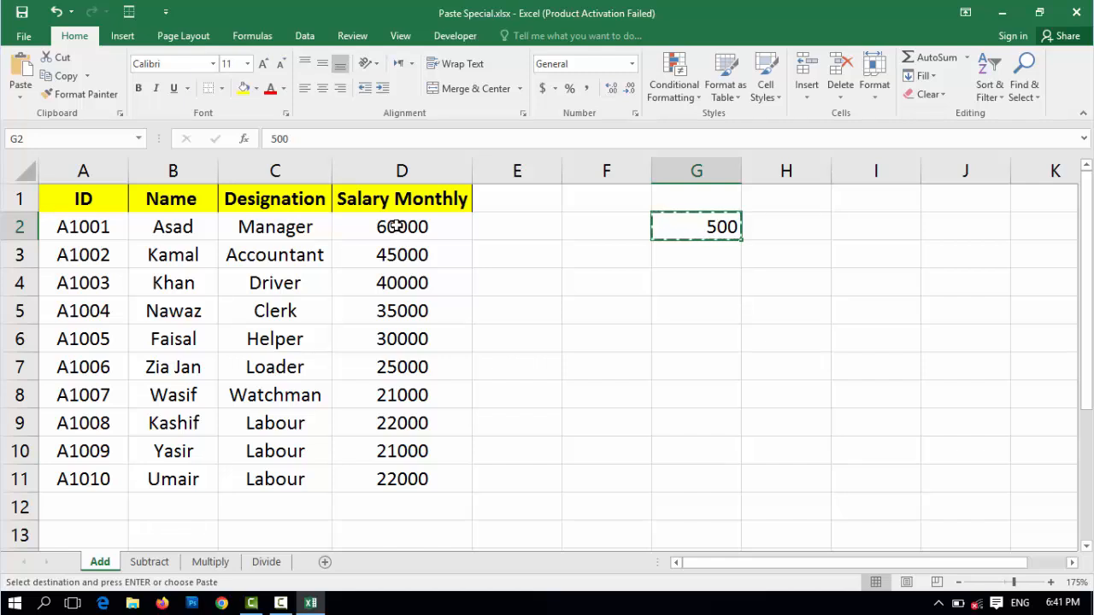
left_click_drag(396, 226, 409, 480)
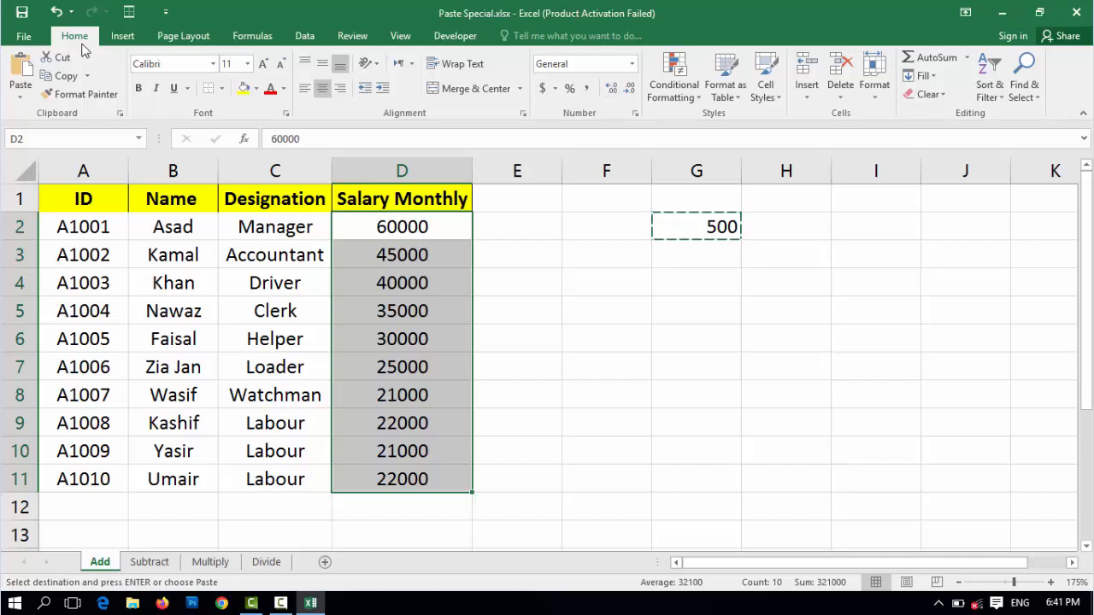
left_click(26, 102)
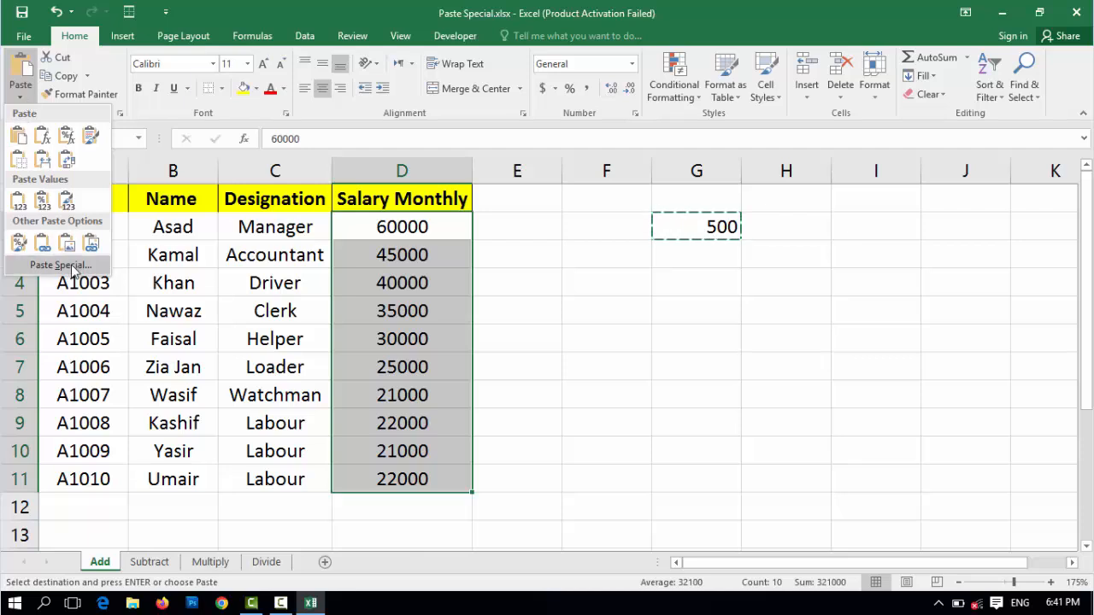
left_click(83, 267)
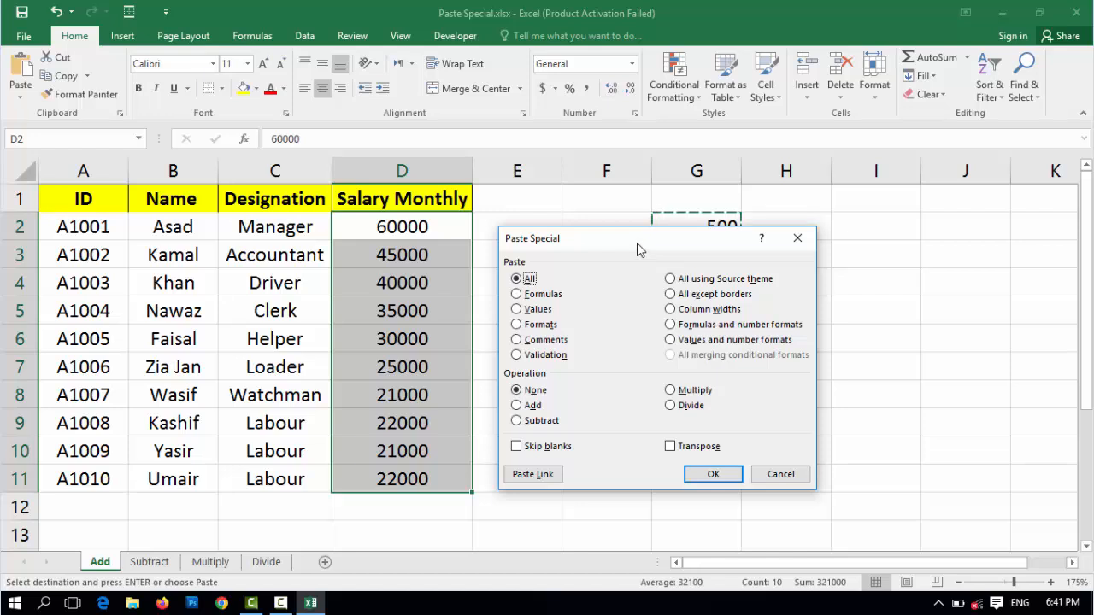
left_click_drag(636, 243, 619, 264)
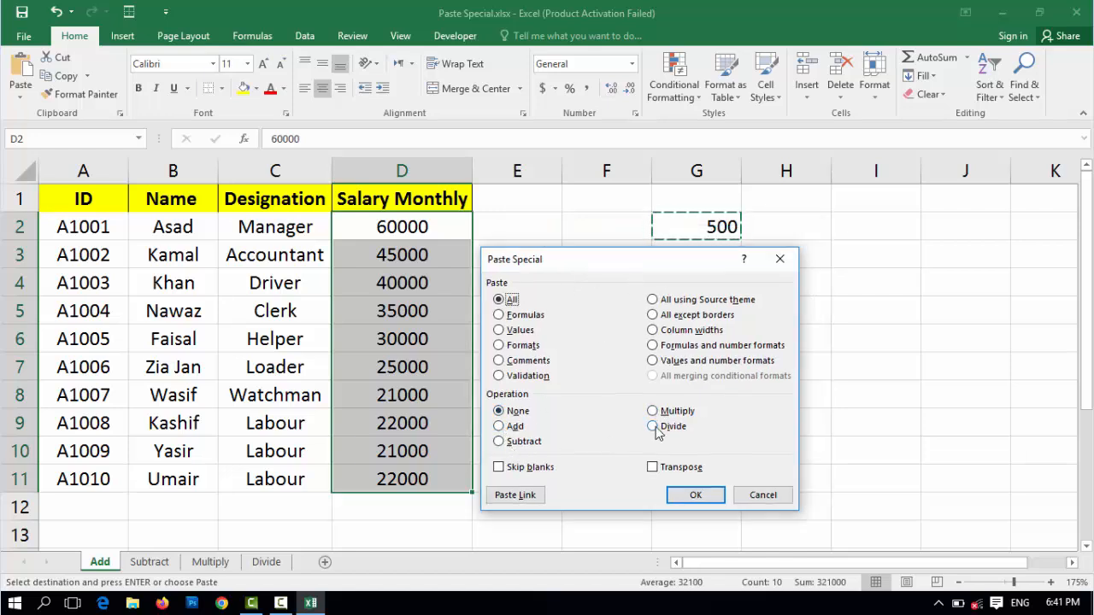
left_click(762, 496)
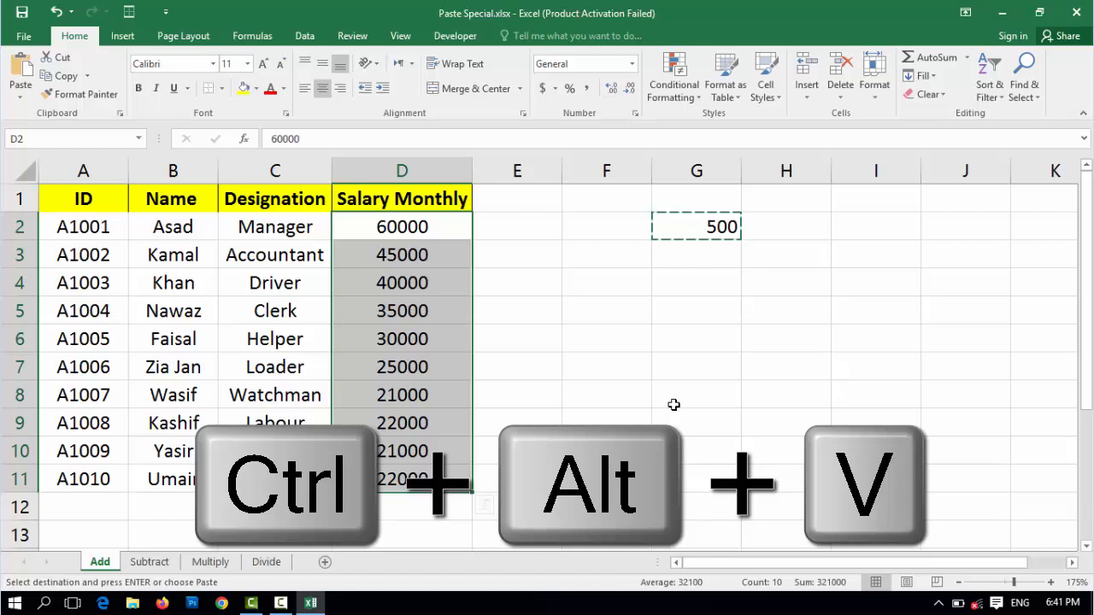
Add the copied 500 to the selected monthly salaries using Paste Special's Add operation, and end copy mode
key("ctrl+alt+v")
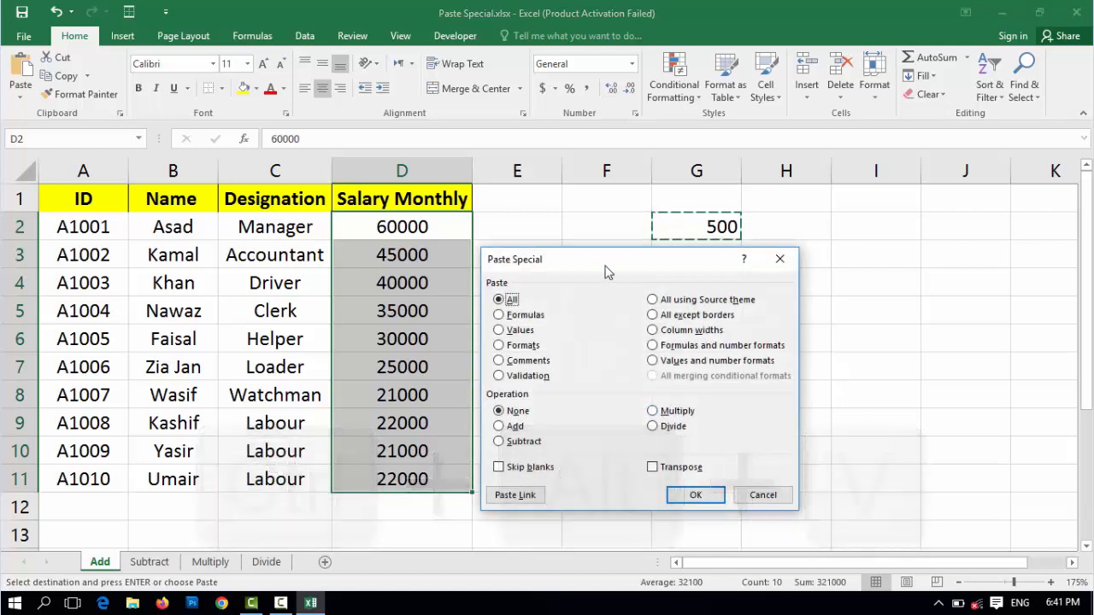
left_click_drag(605, 263, 672, 277)
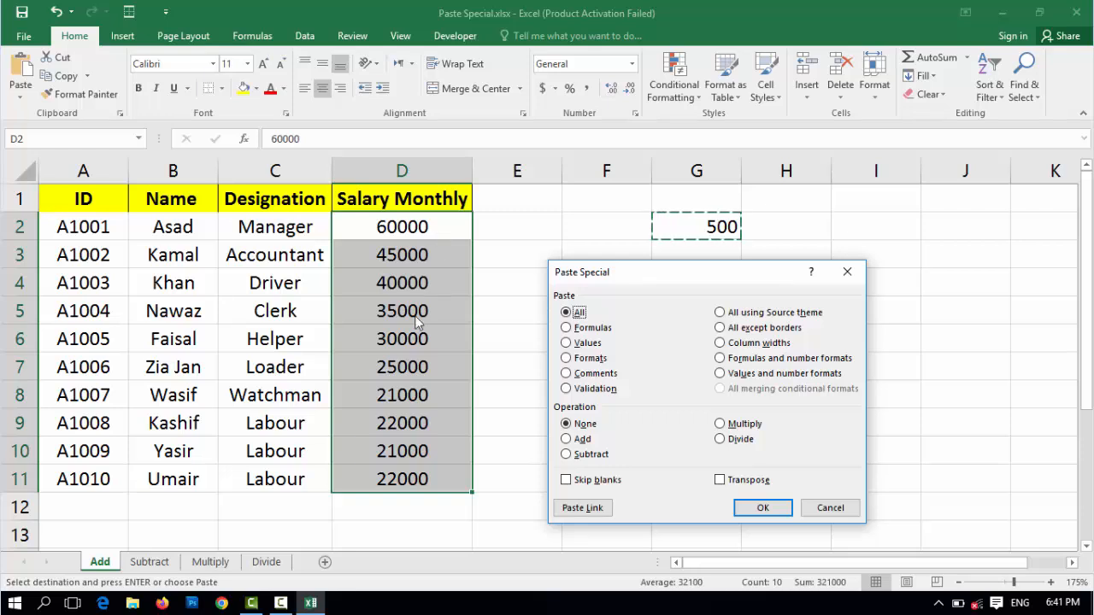
left_click(567, 439)
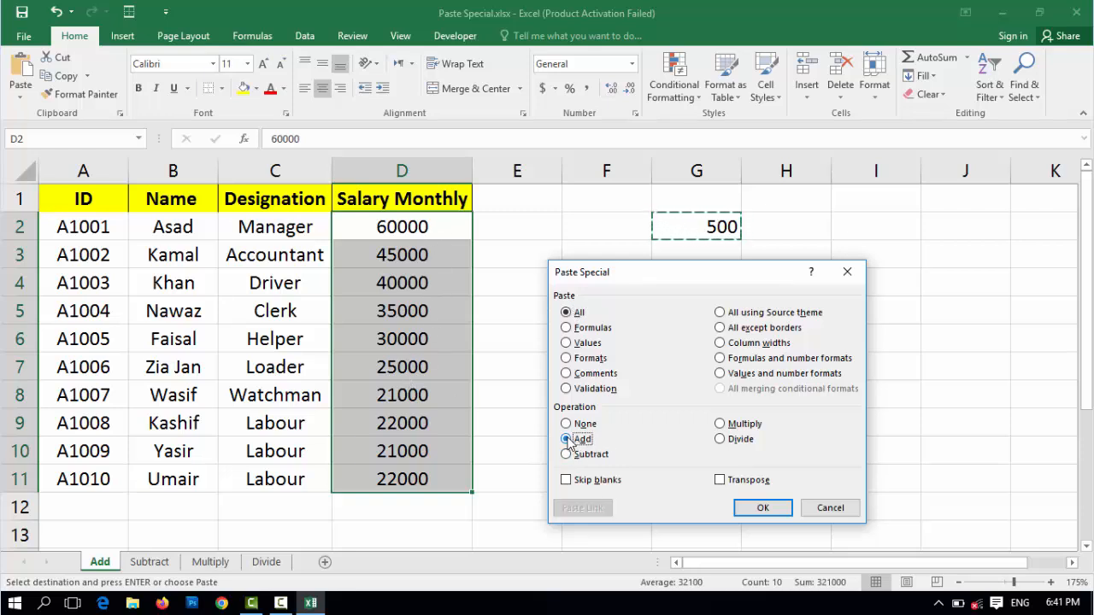
left_click(763, 508)
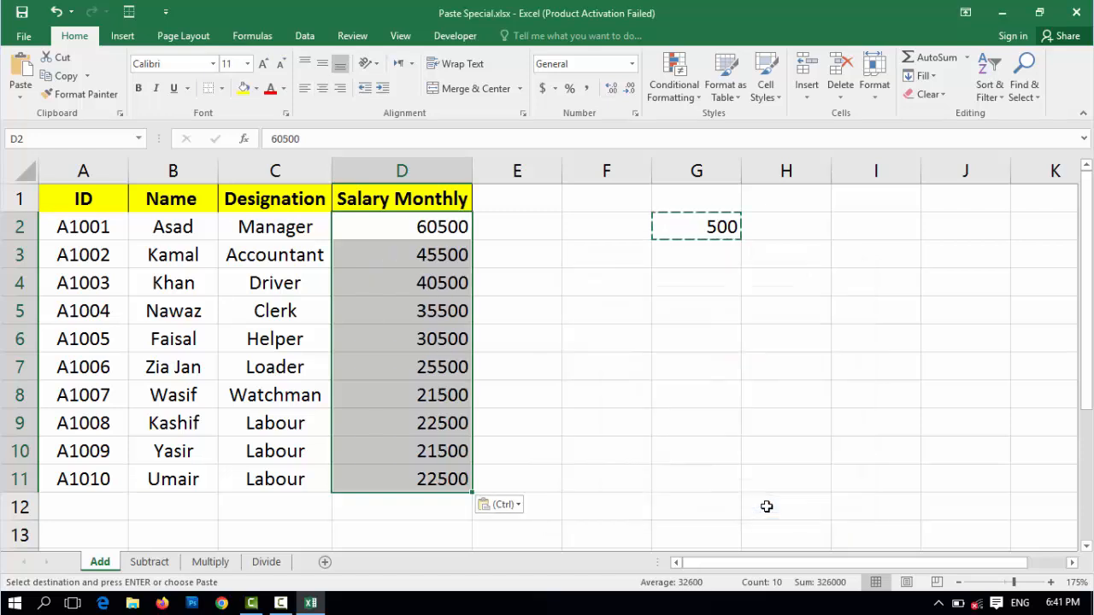
left_click(613, 272)
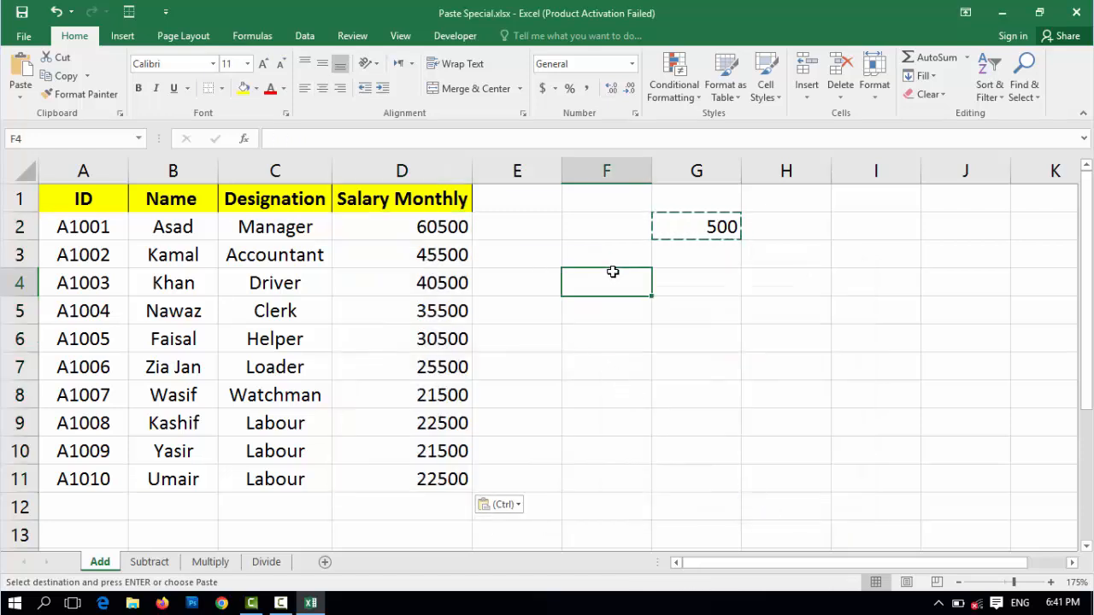
key("Escape")
Clear the helper value from cell G2 and check the updated salaries in D2:D11
left_click(729, 228)
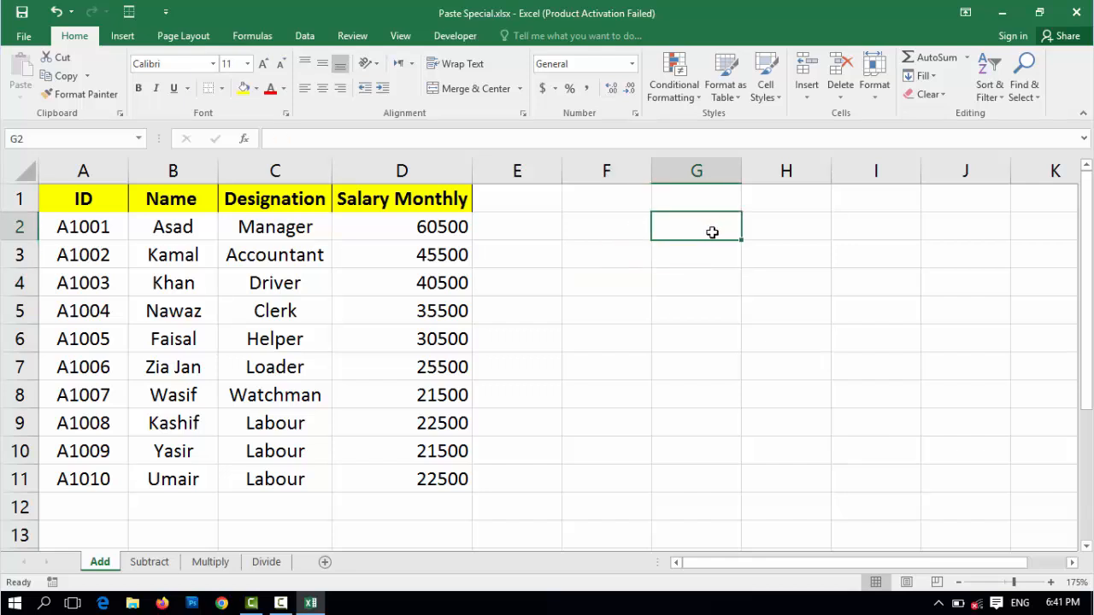
left_click(411, 230)
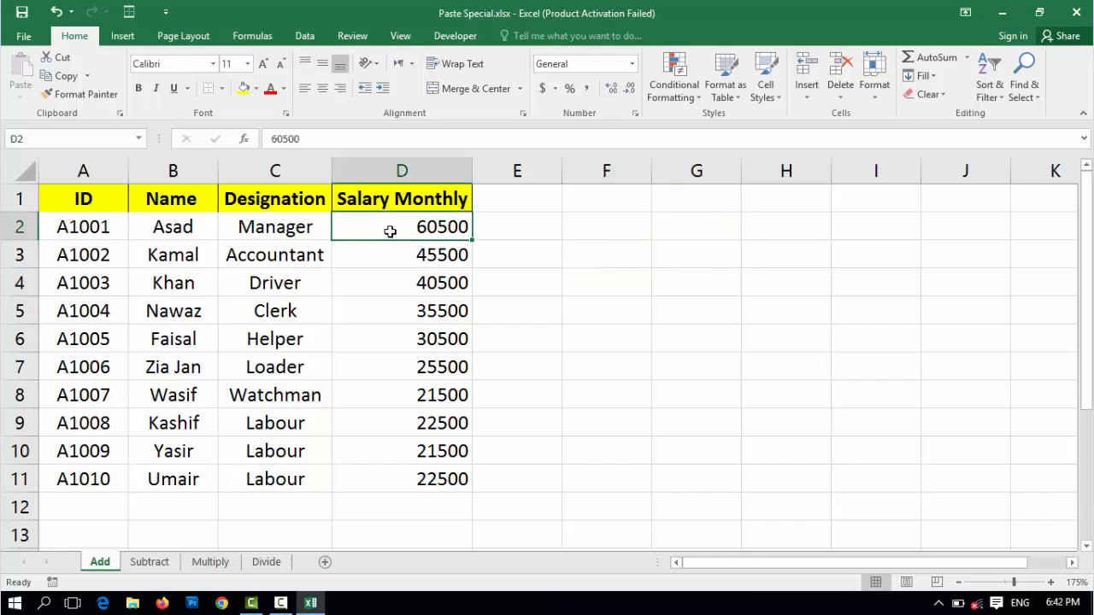
left_click_drag(390, 231, 409, 467)
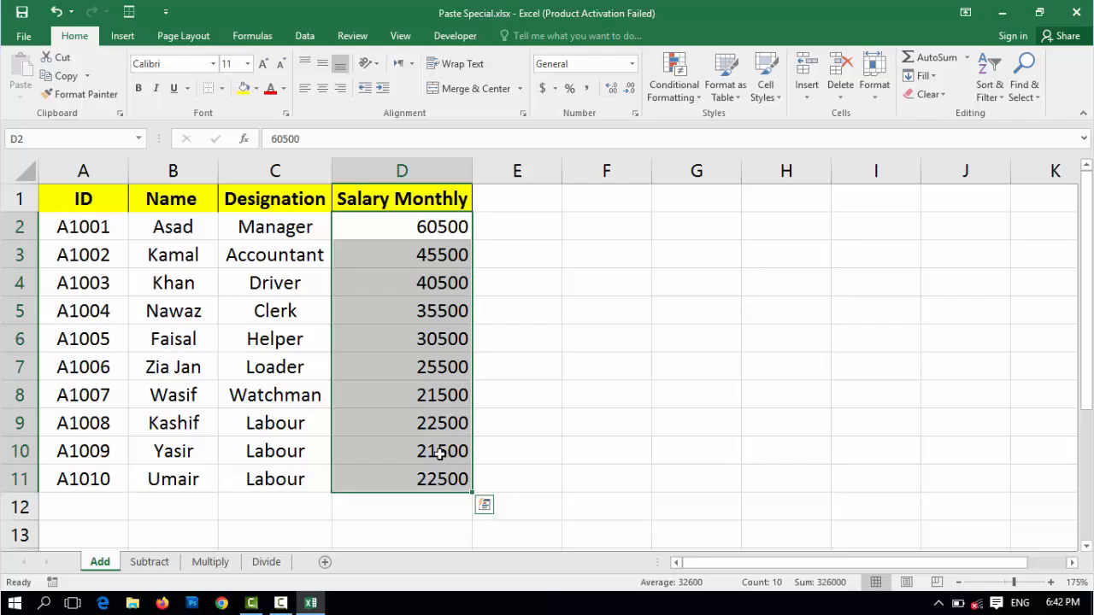
left_click(439, 455)
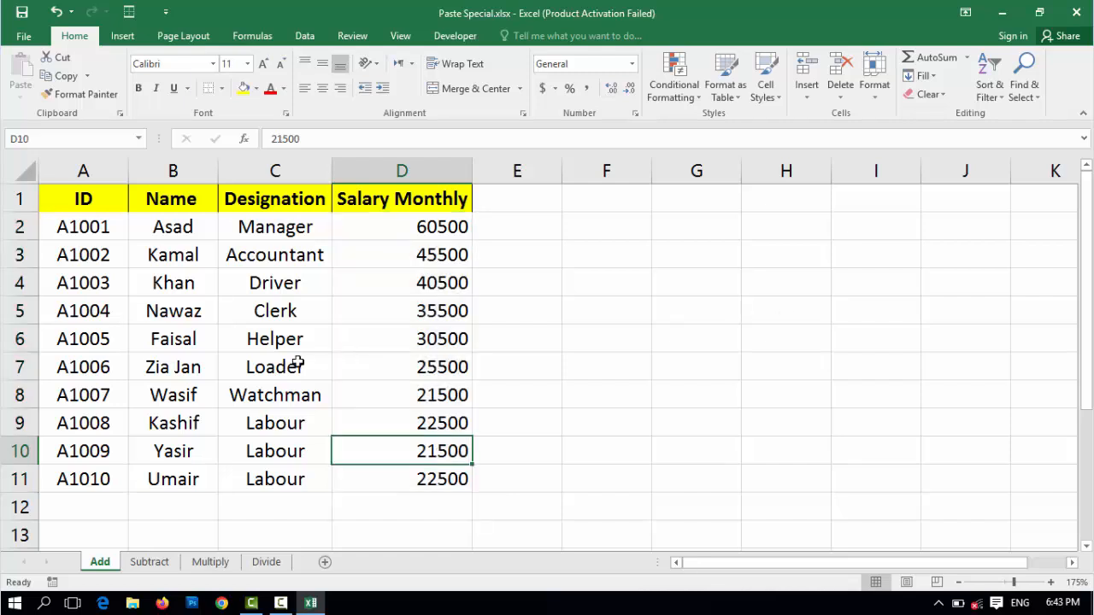
Open the Subtract sheet and review its employee salary table
left_click(152, 563)
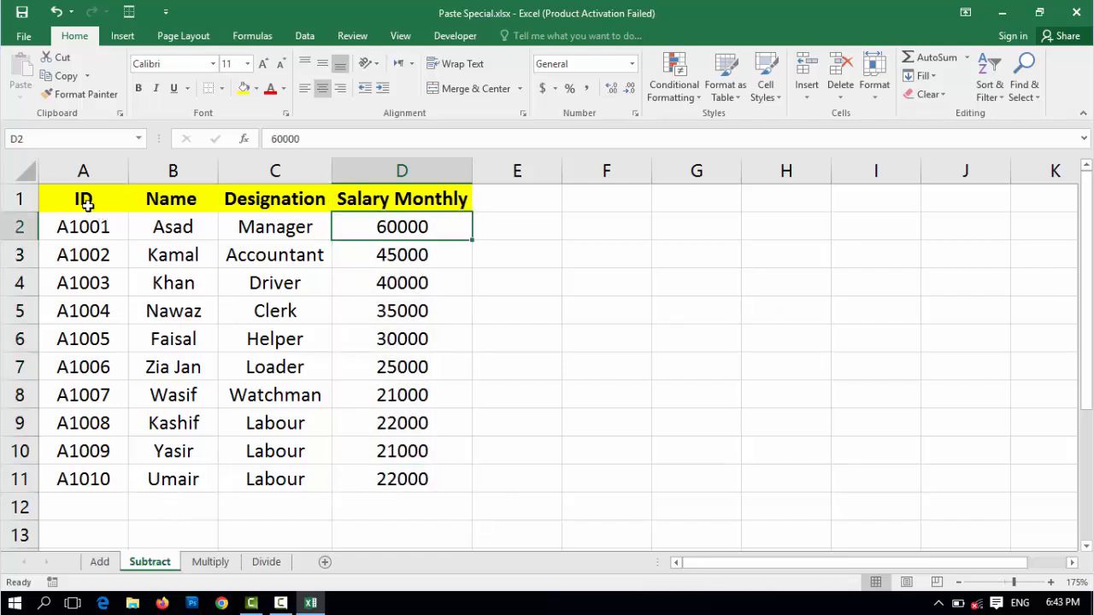
left_click_drag(87, 203, 422, 472)
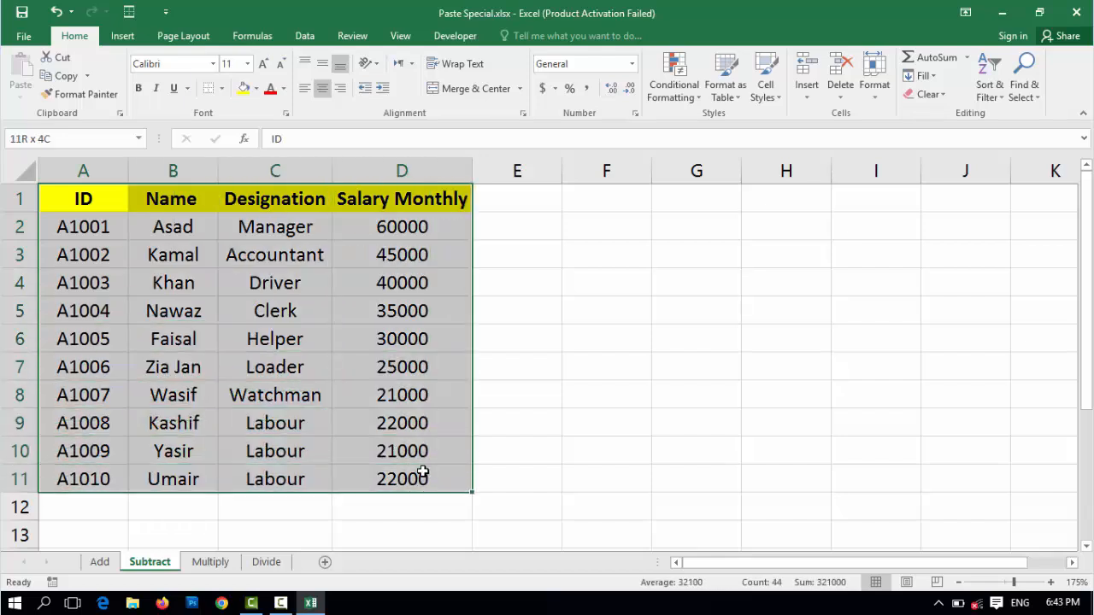
left_click(292, 246)
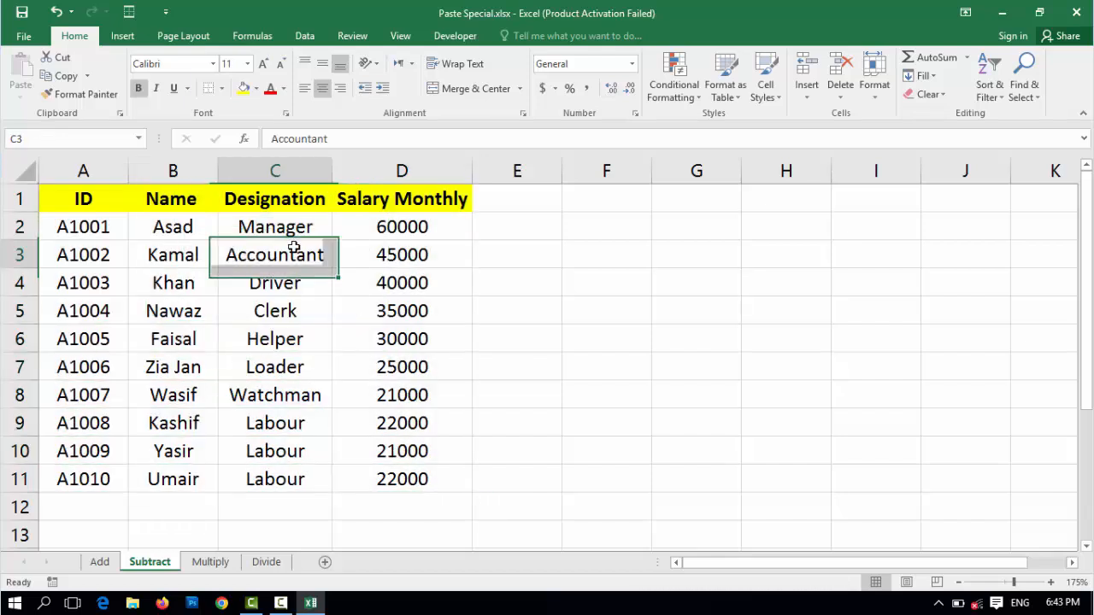
left_click(402, 227)
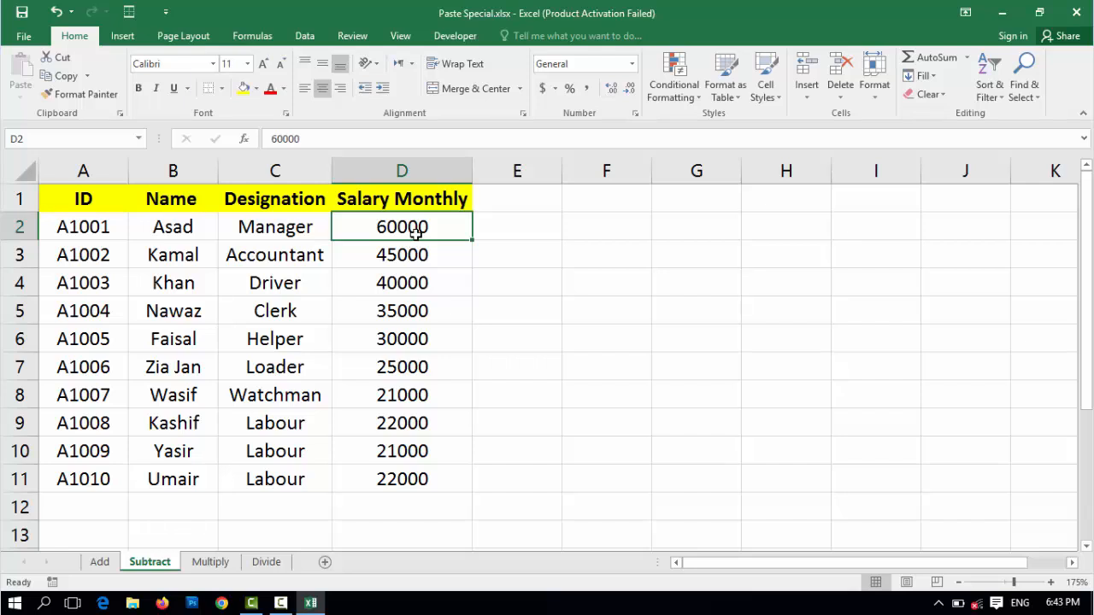
Enter 100 in cell F2 of the Subtract sheet and copy it
left_click(613, 226)
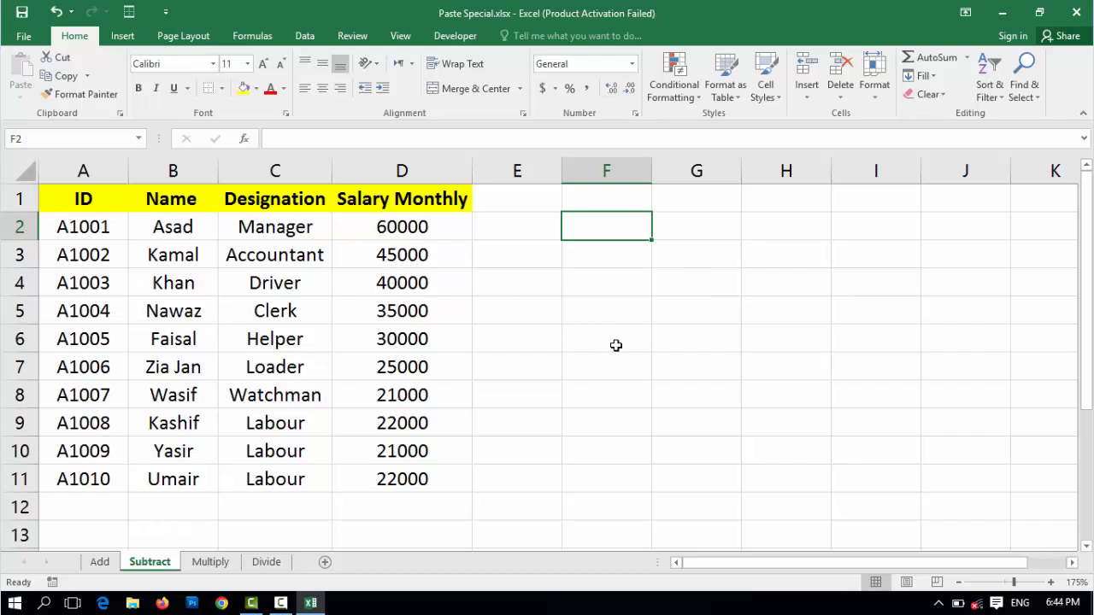
type("100")
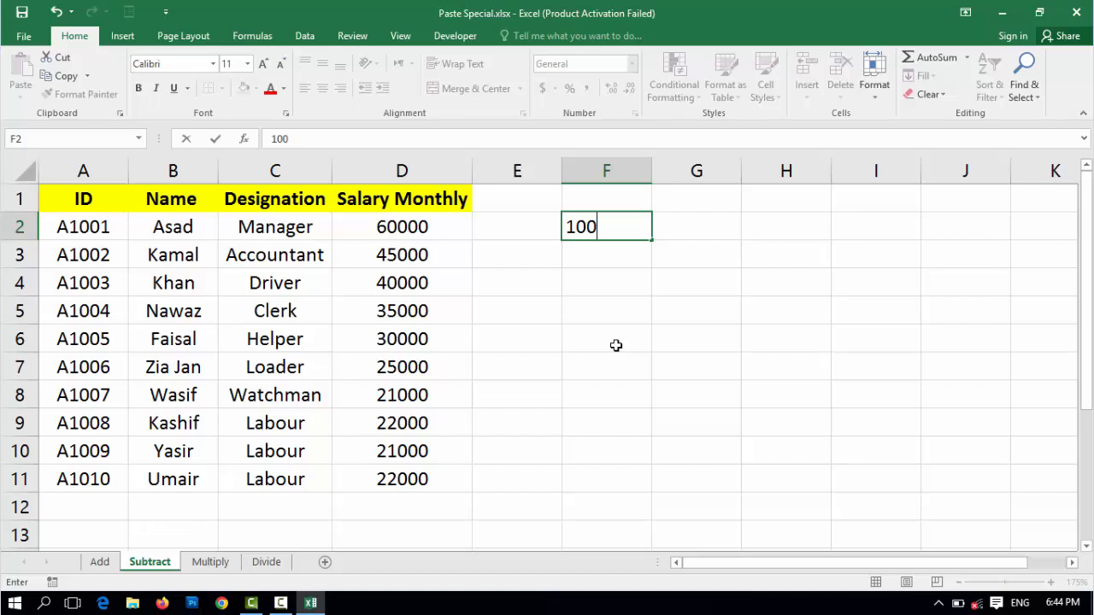
key("Return")
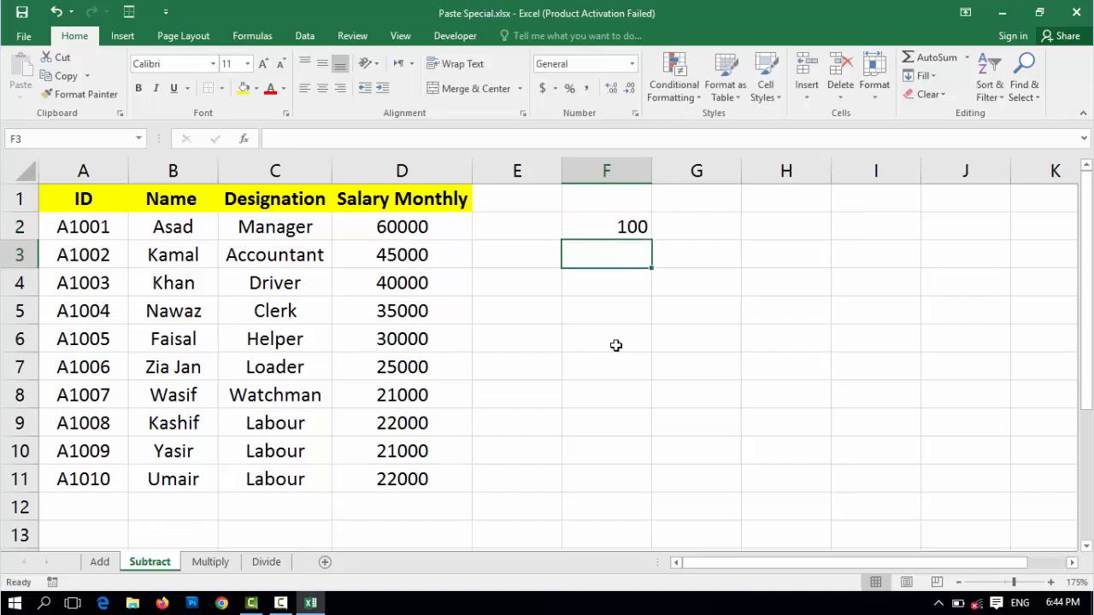
left_click(615, 230)
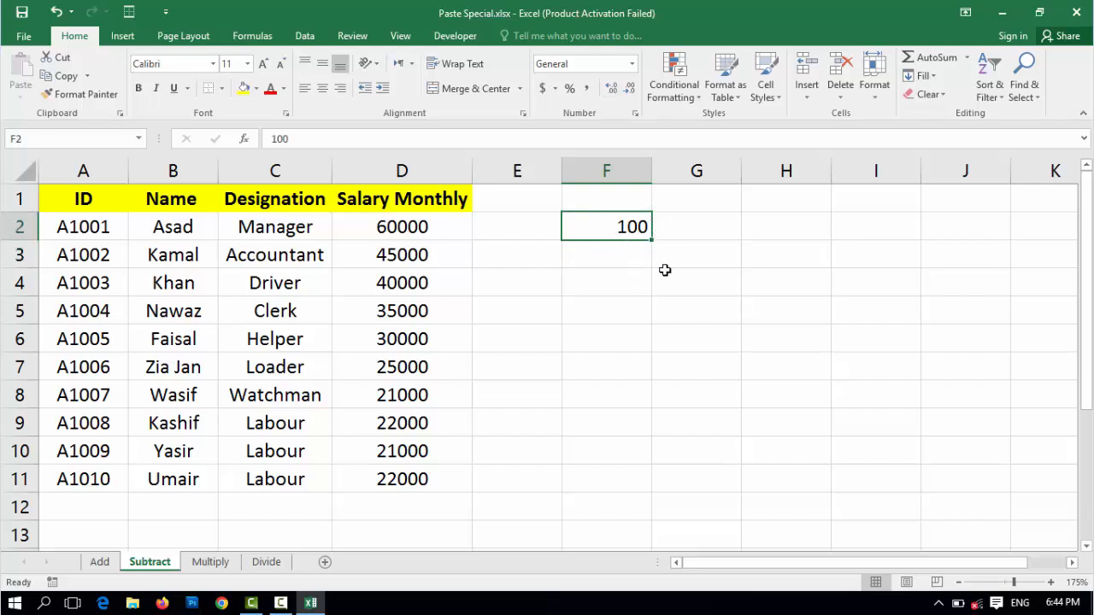
key("ctrl+c")
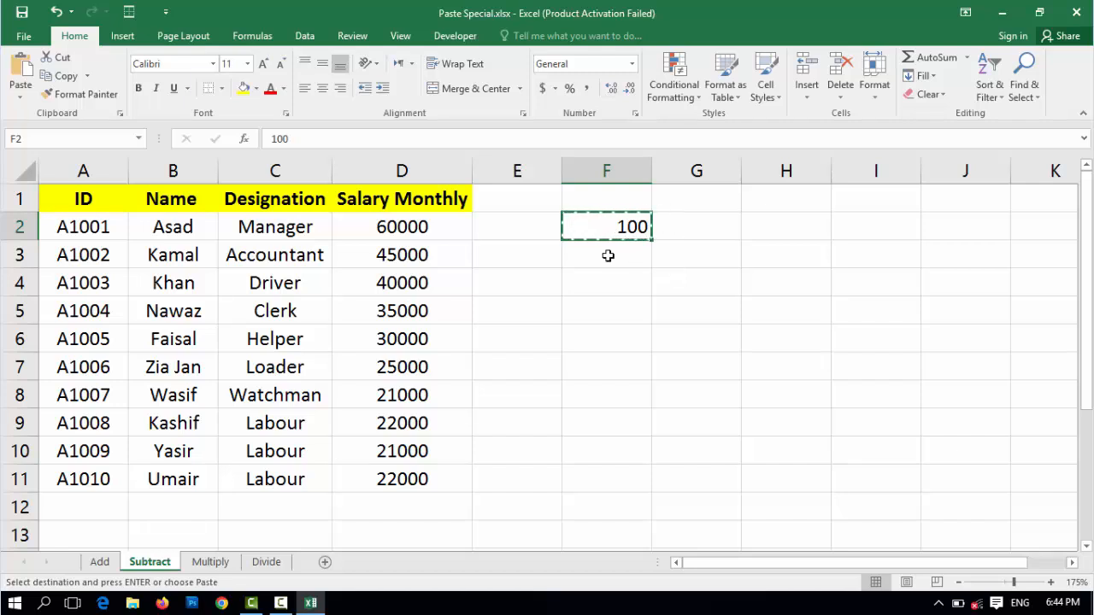
Subtract the copied 100 from the monthly salaries in D2:D11 using Paste Special's Subtract operation
left_click_drag(402, 227, 401, 478)
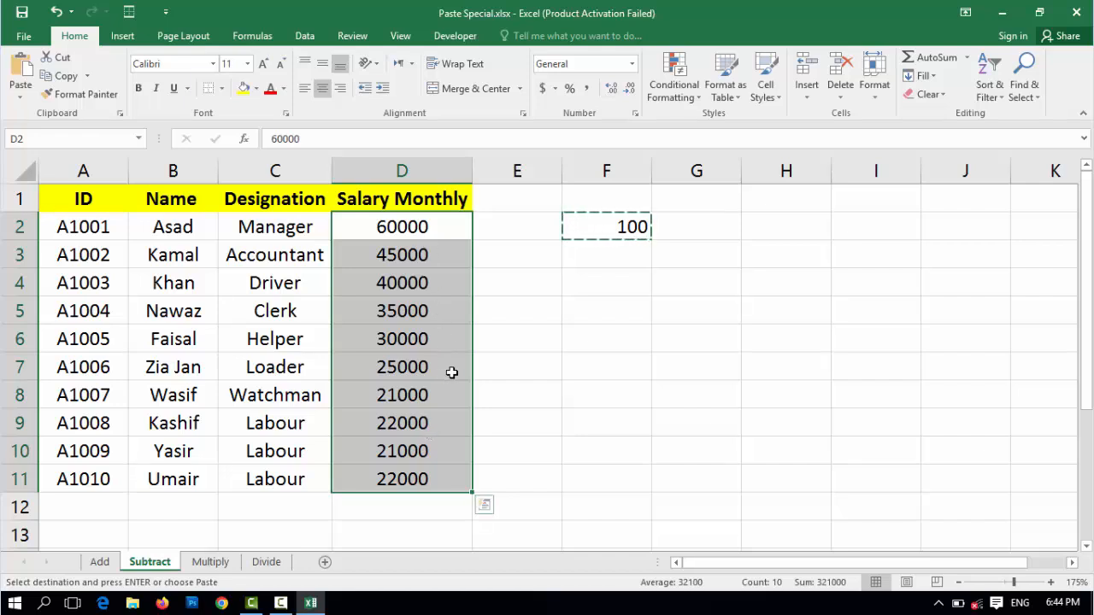
key("ctrl+alt+v")
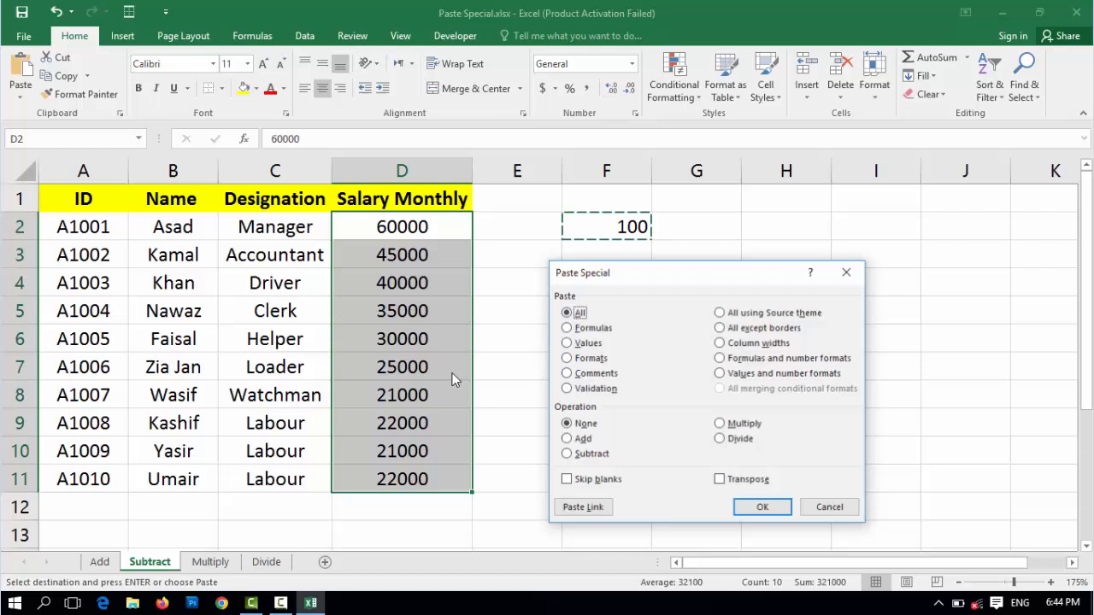
left_click(566, 455)
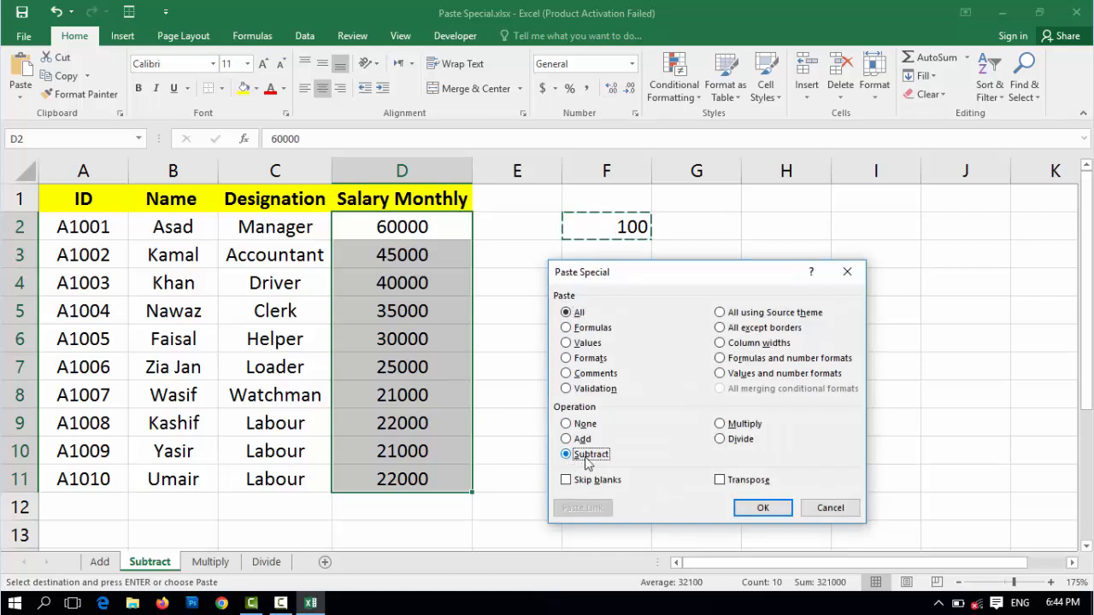
left_click(766, 509)
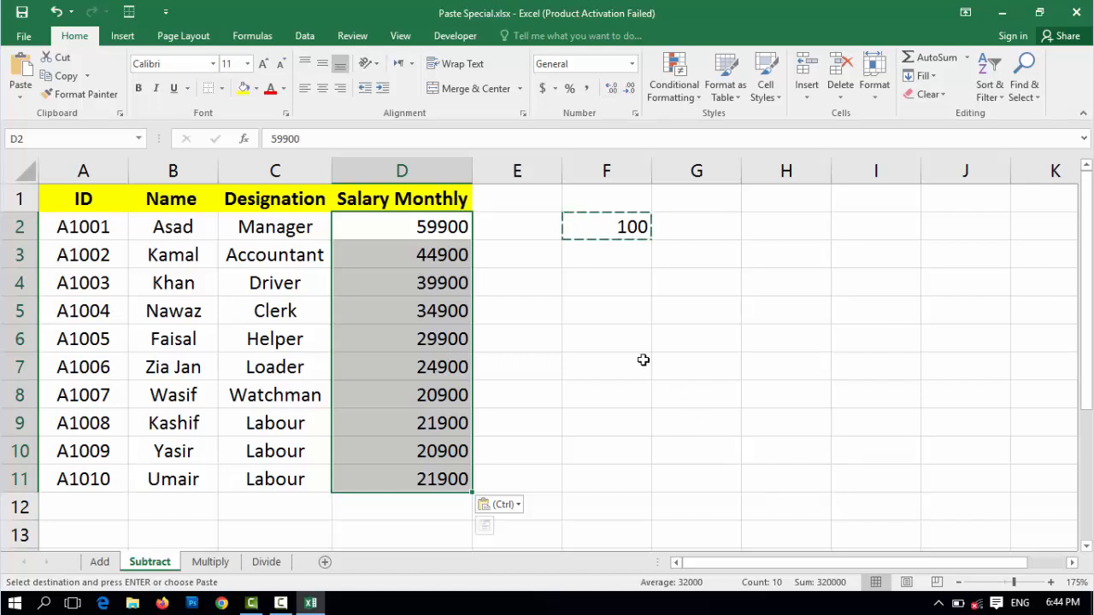
Clear the helper value from cell F2 and check the reduced salaries down column D
left_click(621, 227)
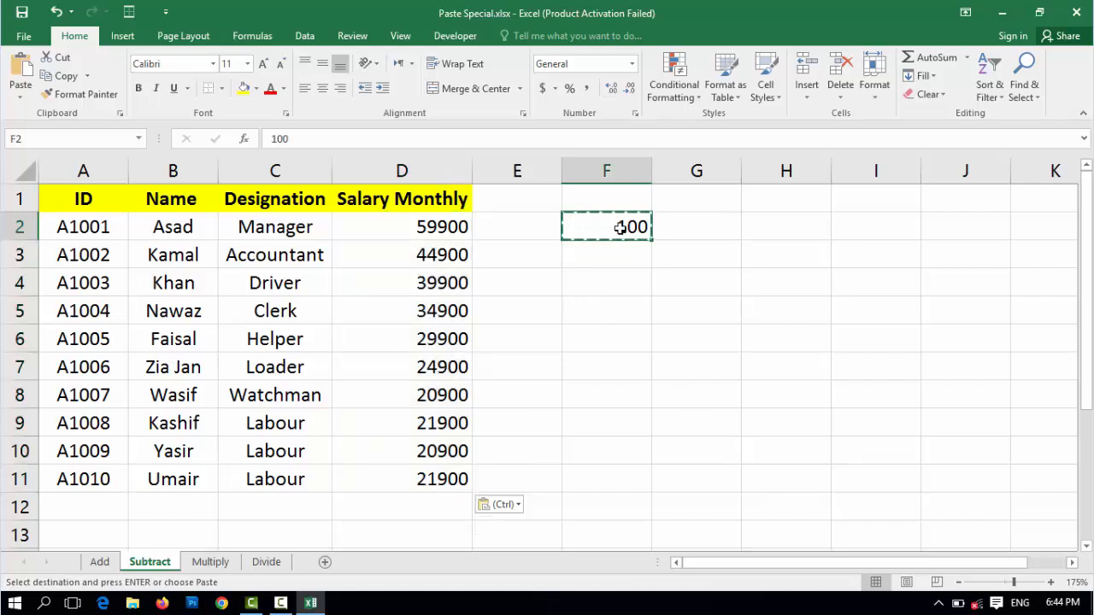
key("Delete")
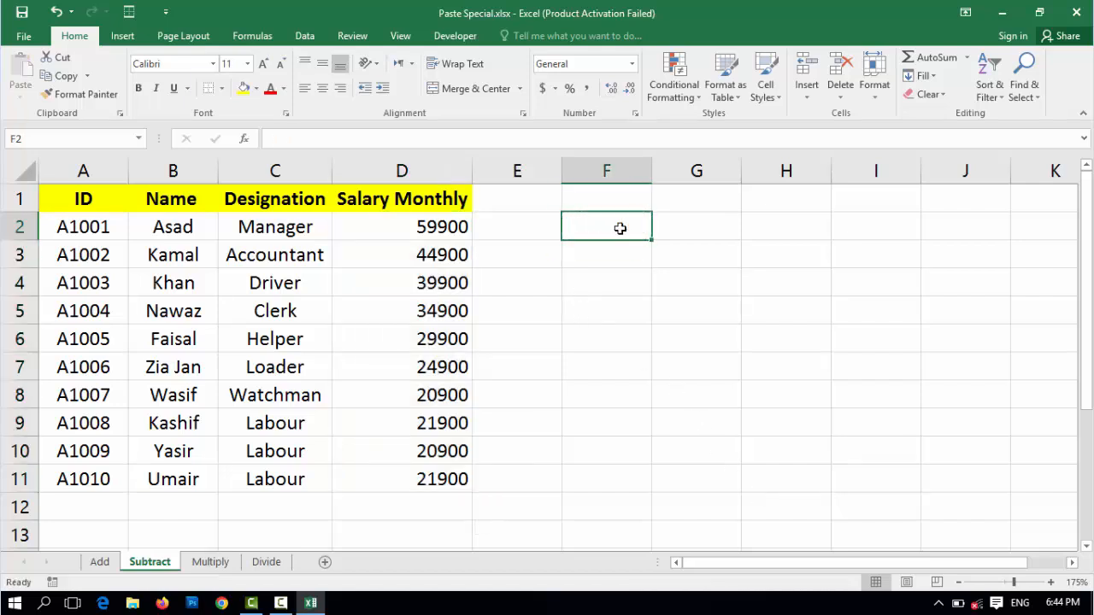
left_click(436, 233)
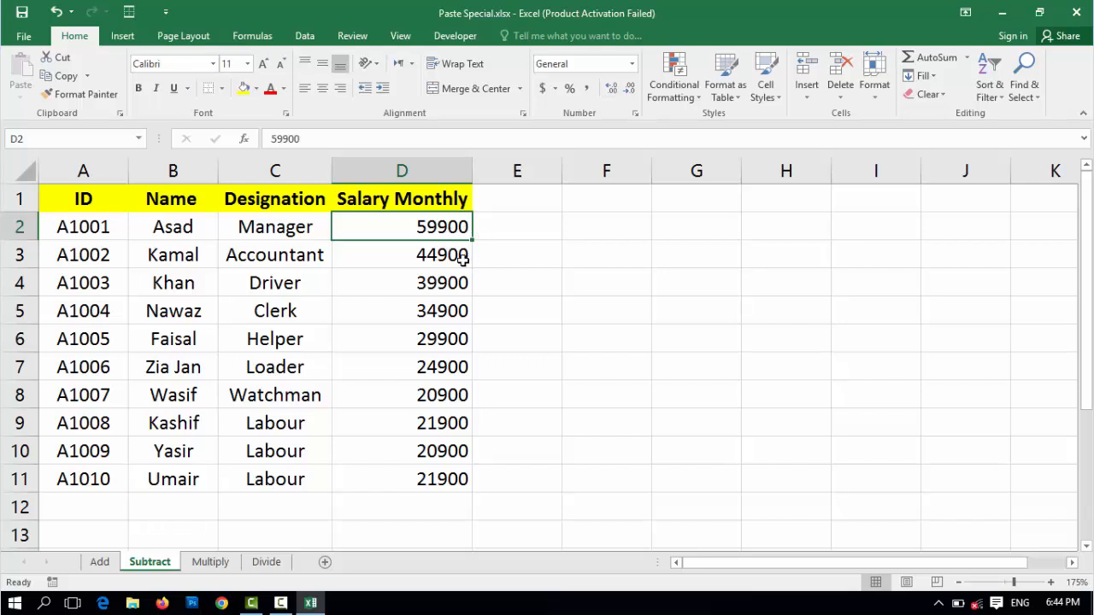
left_click(456, 310)
left_click(456, 344)
left_click(457, 367)
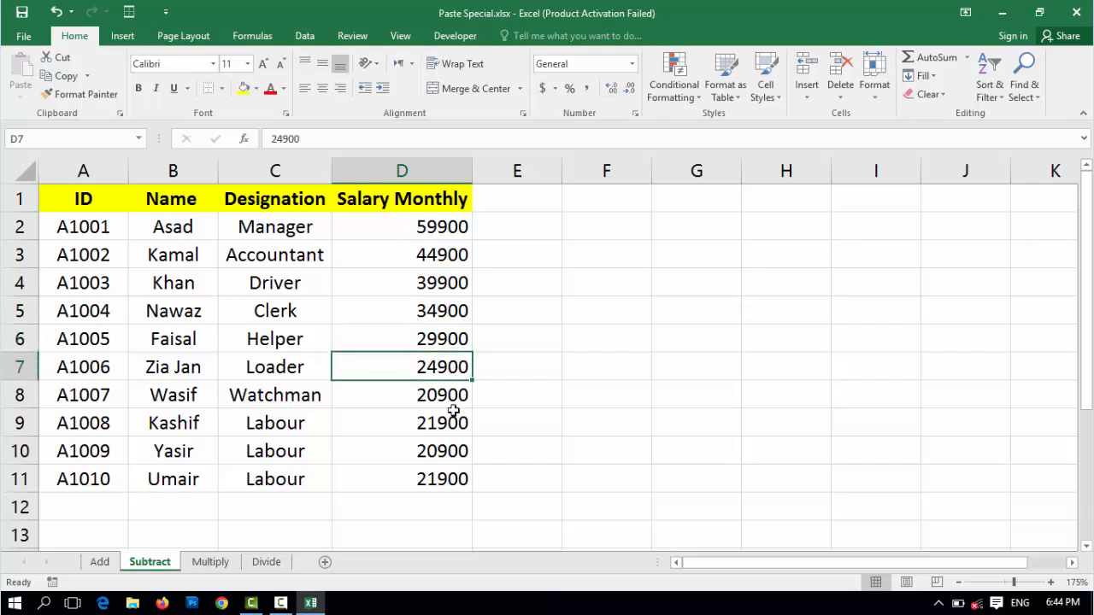
left_click(452, 396)
left_click(454, 424)
left_click(455, 451)
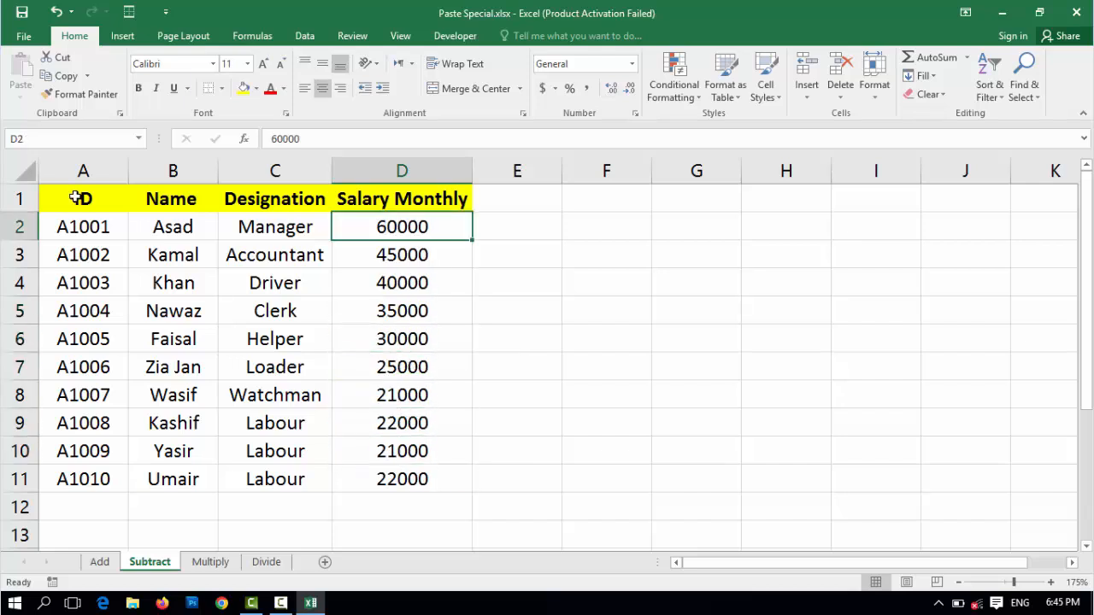
Add a "Per day" header in cell E1, beside the Salary Monthly column
left_click_drag(76, 198, 405, 476)
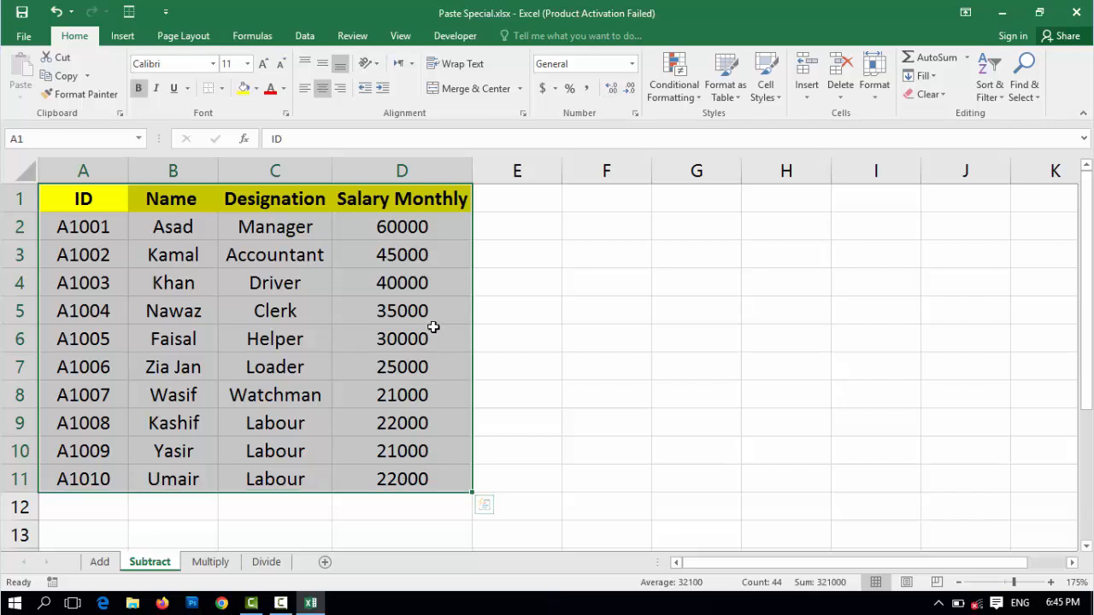
left_click(433, 233)
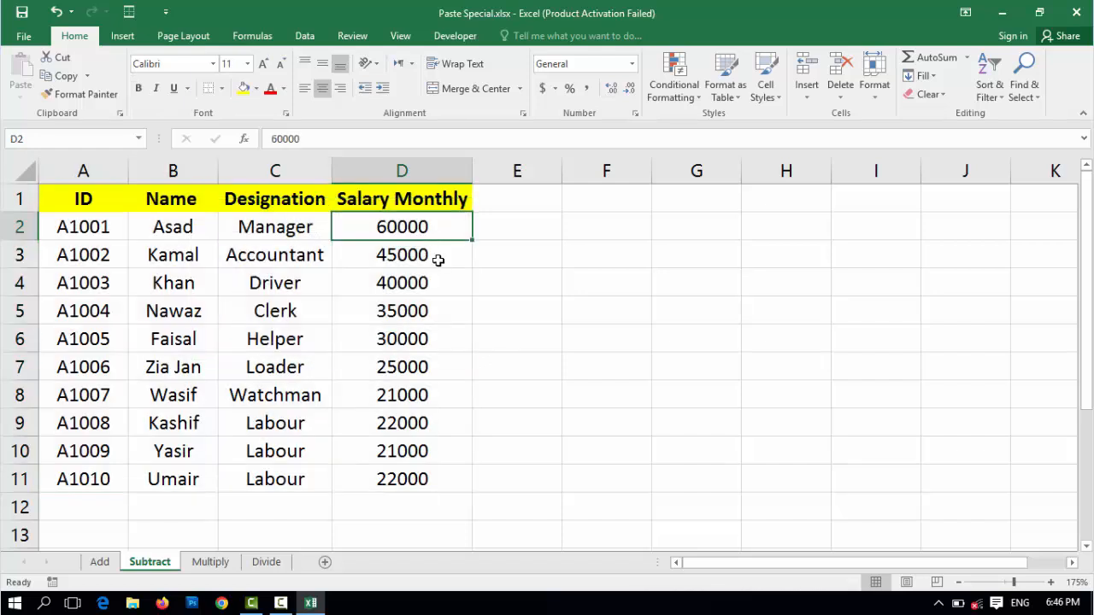
left_click(515, 203)
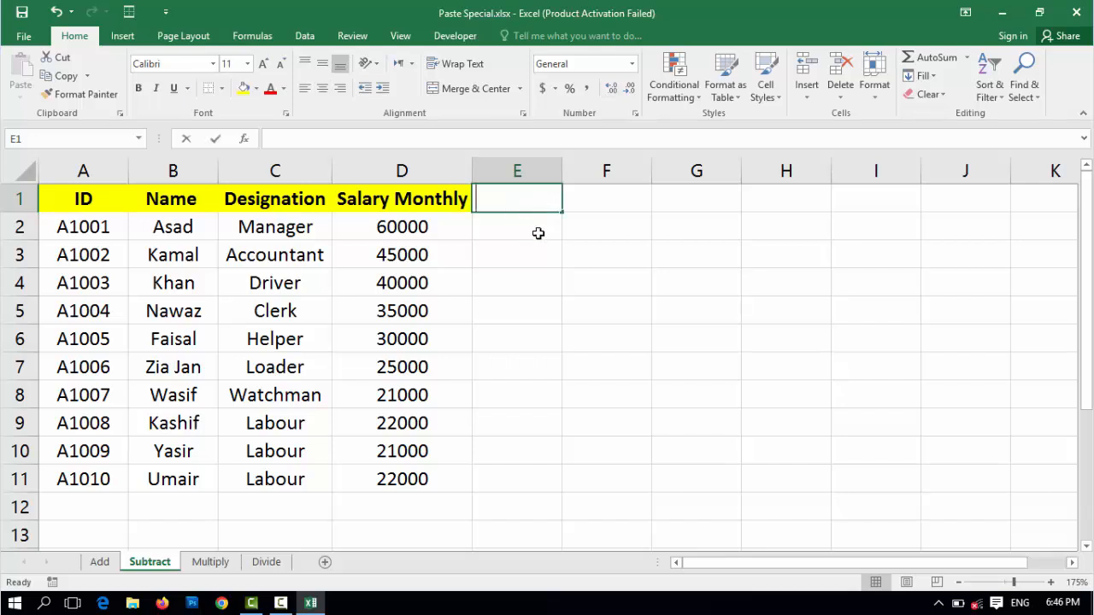
type("Per day")
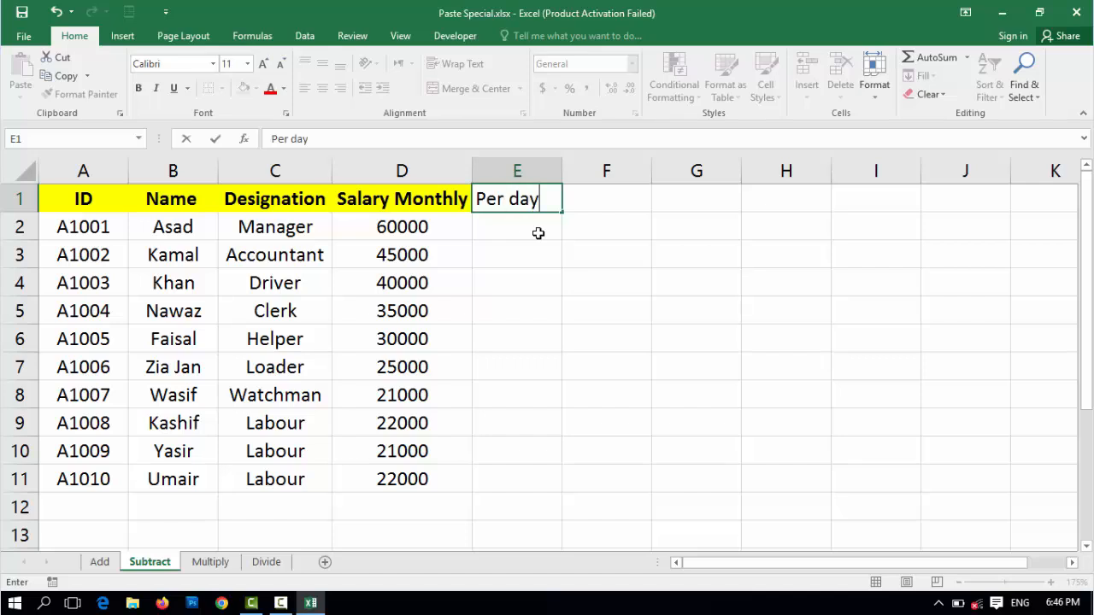
key("Return")
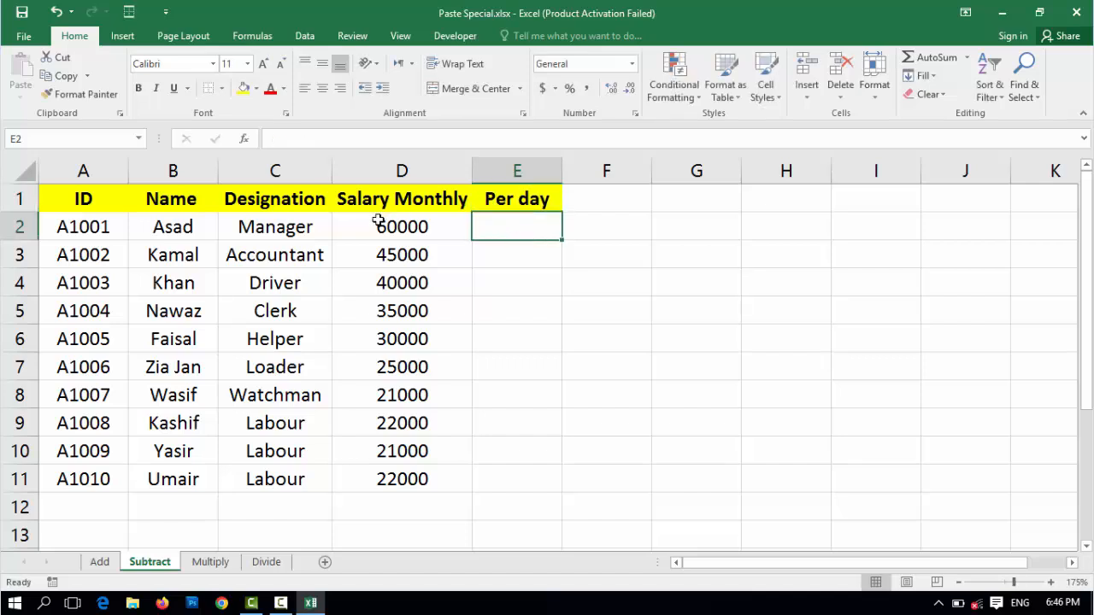
Copy the monthly salaries from D2:D11 into the Per day column starting at E2
left_click_drag(381, 224, 401, 399)
left_click_drag(416, 473, 417, 472)
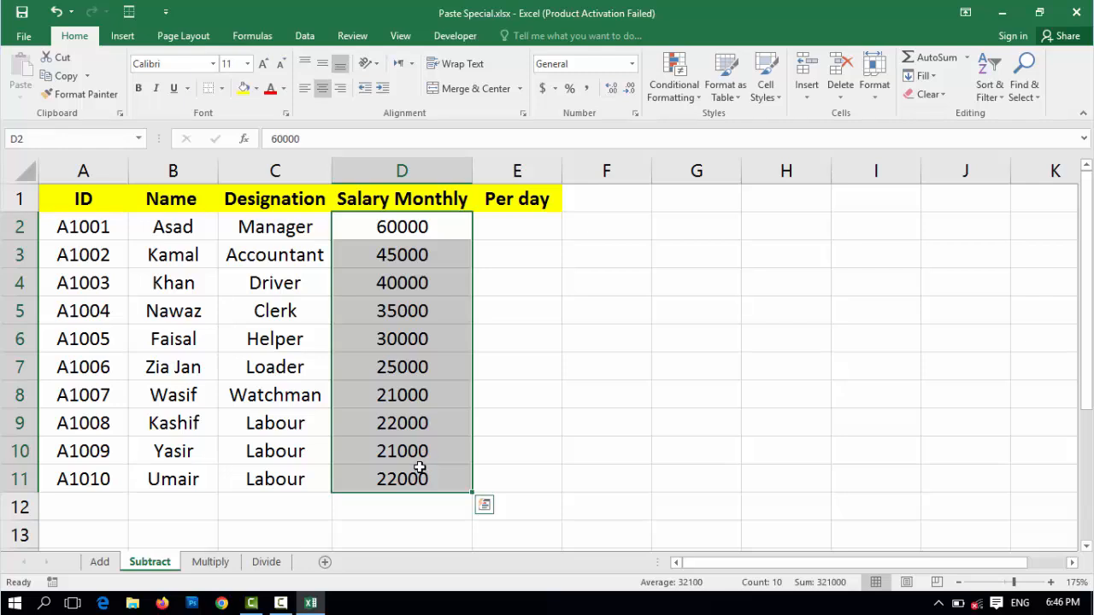
key("ctrl+c")
left_click(519, 233)
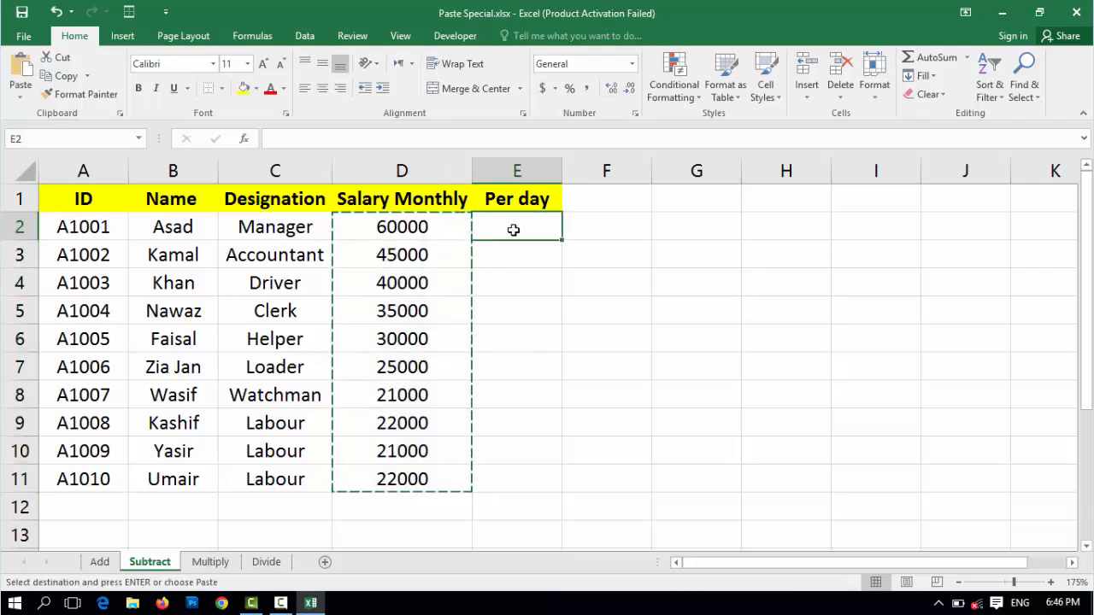
key("Return")
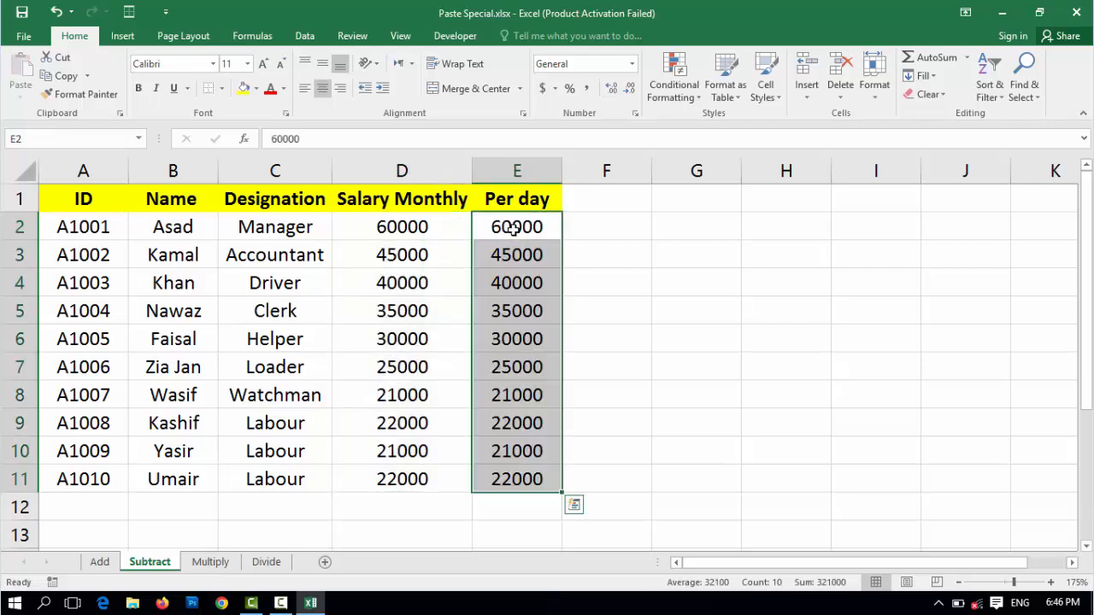
Enter 30 in cell G1 as the divisor and copy it
left_click(697, 209)
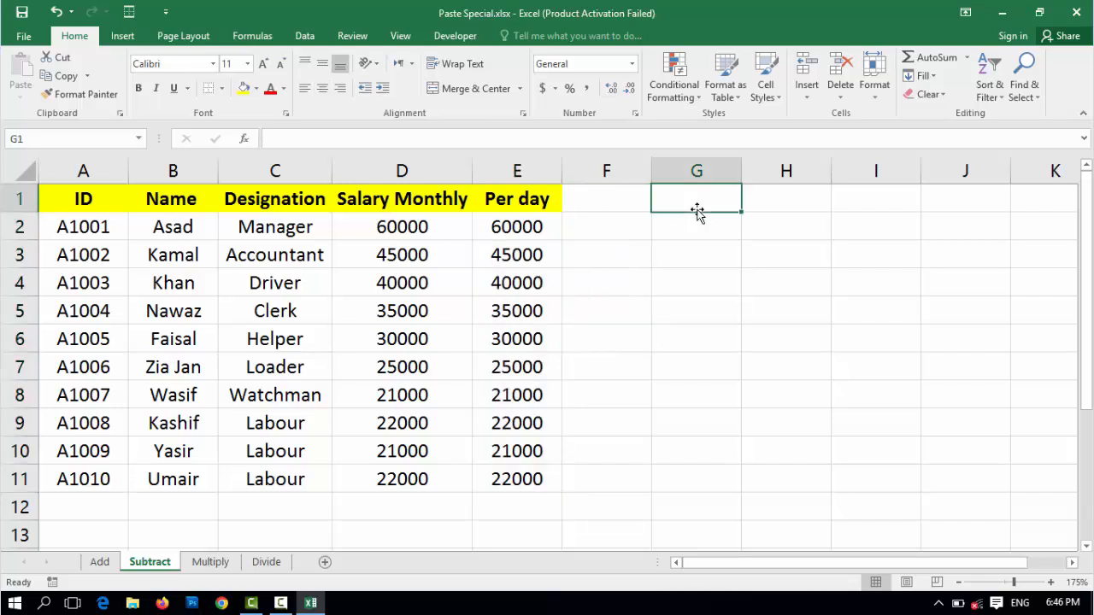
type("30")
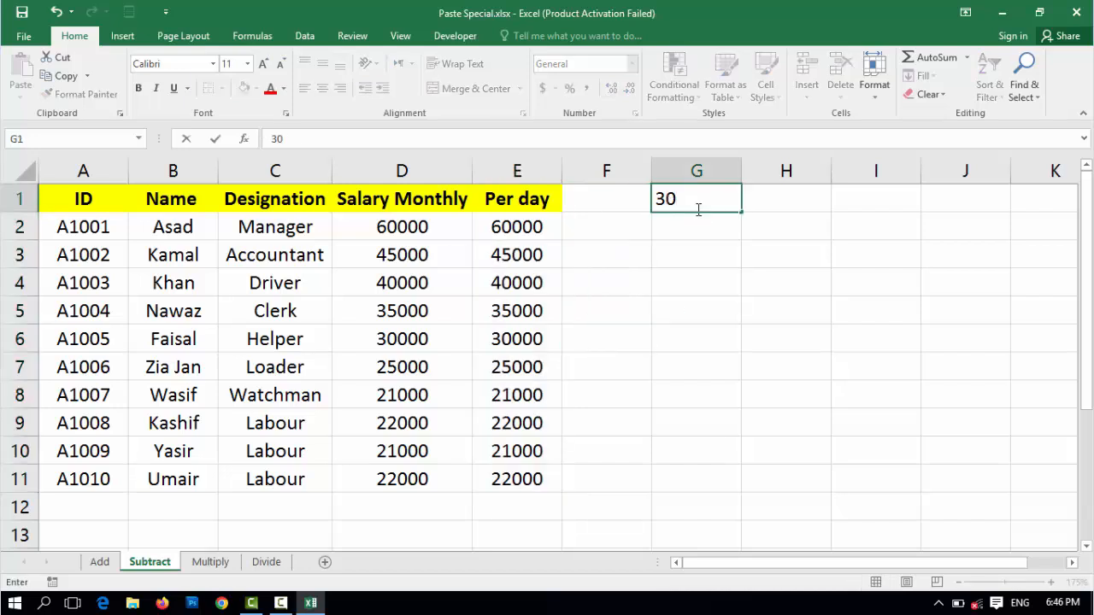
key("Return")
left_click(708, 198)
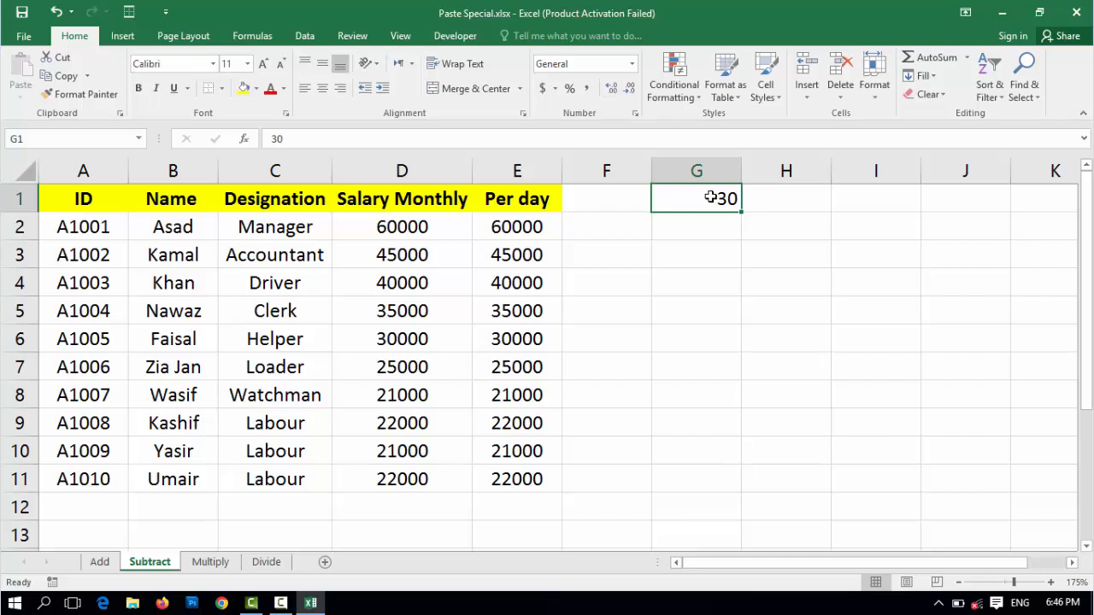
key("ctrl+c")
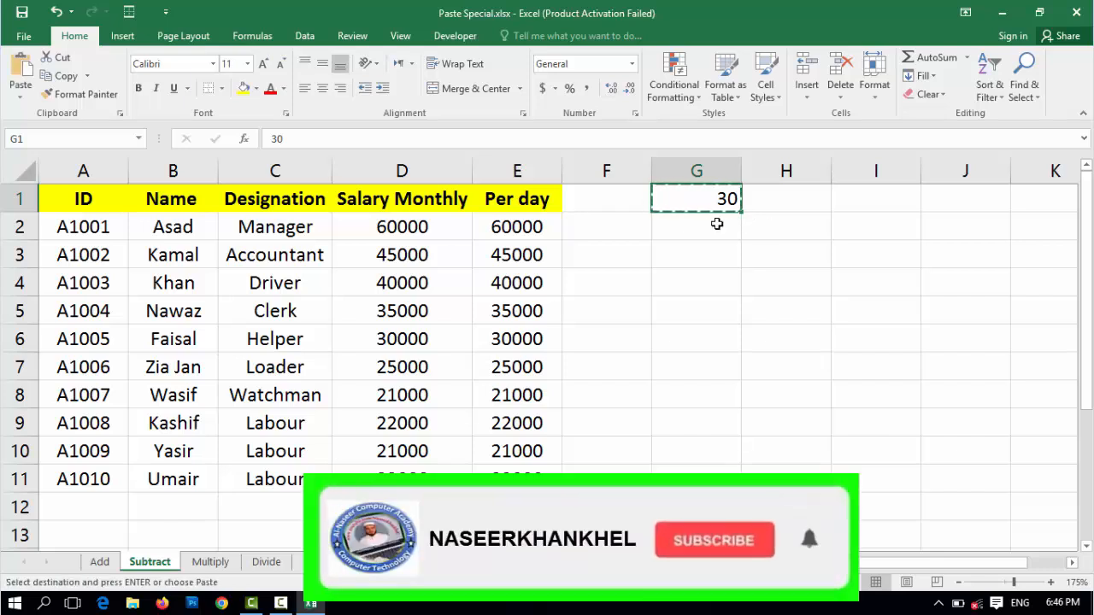
Divide the Per day values in E2:E11 by the copied 30 using Paste Special's Divide operation
left_click_drag(520, 227, 522, 478)
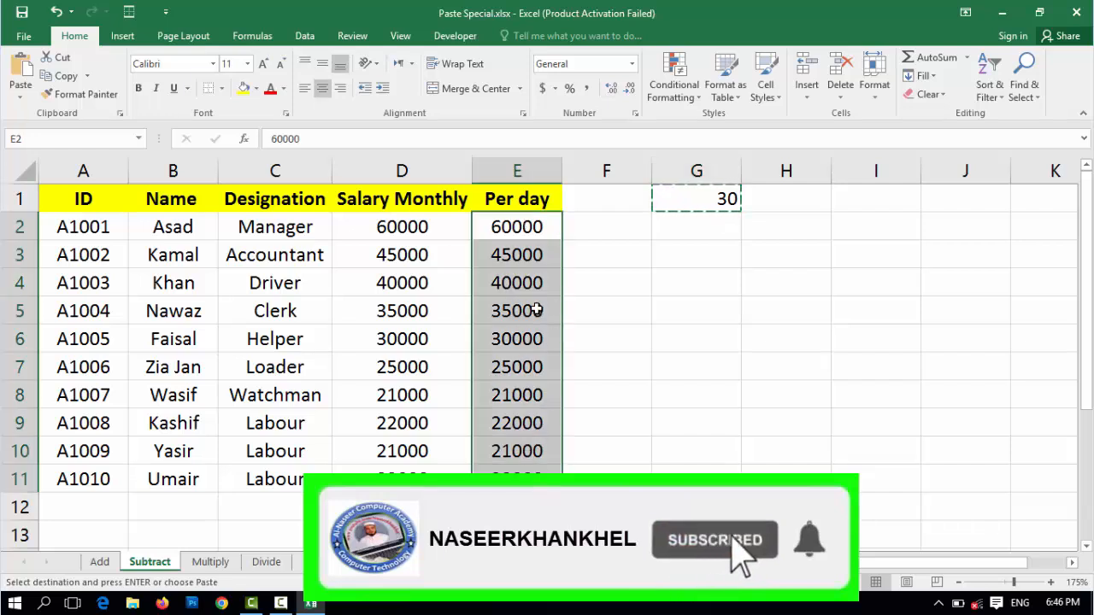
left_click(23, 102)
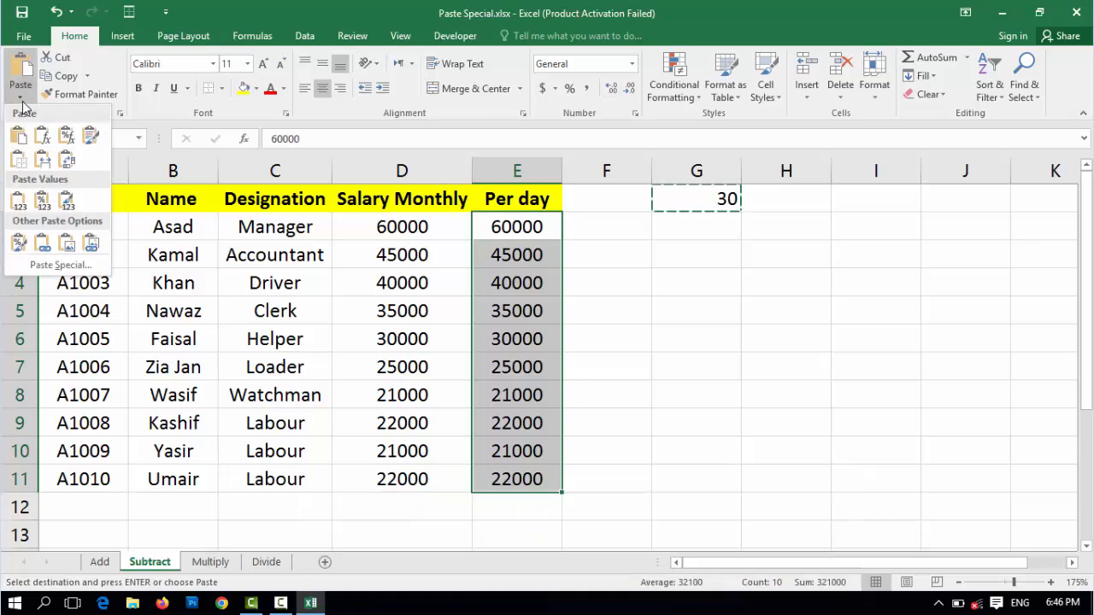
left_click(74, 267)
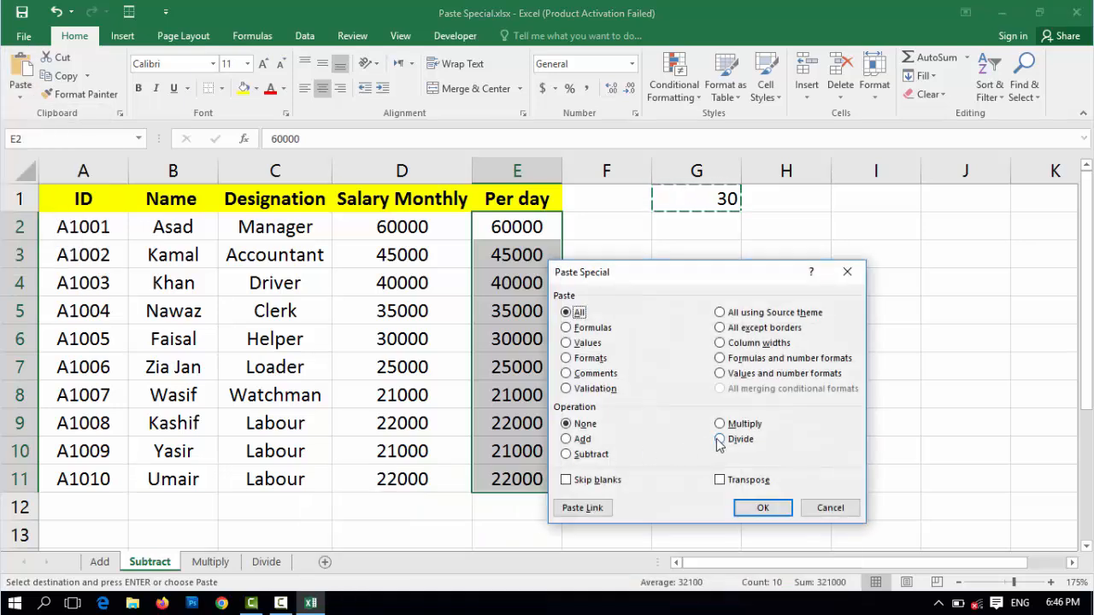
left_click(720, 440)
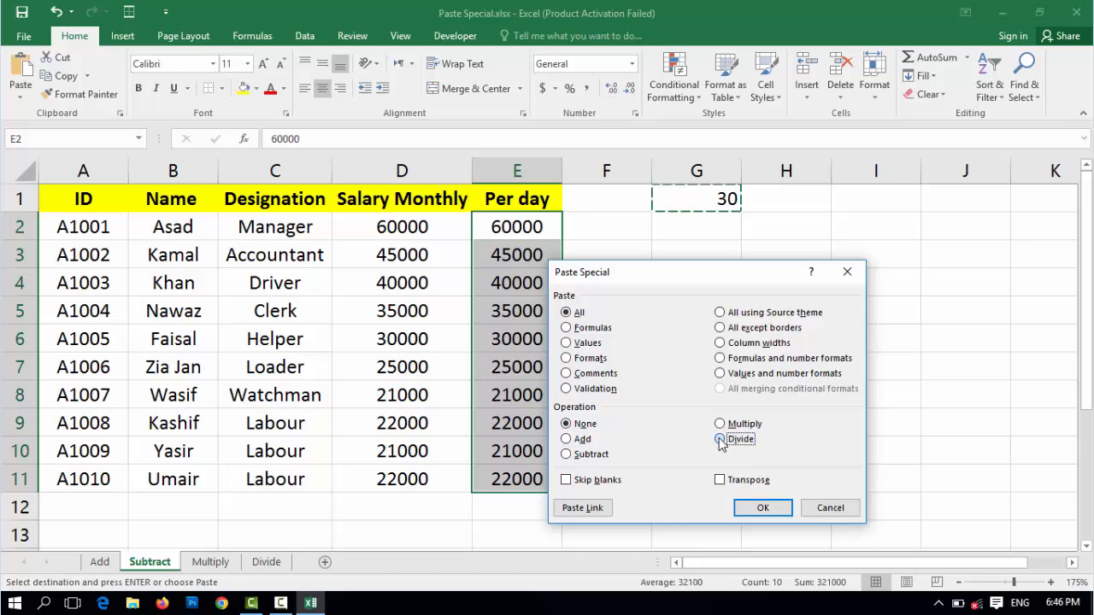
left_click(763, 509)
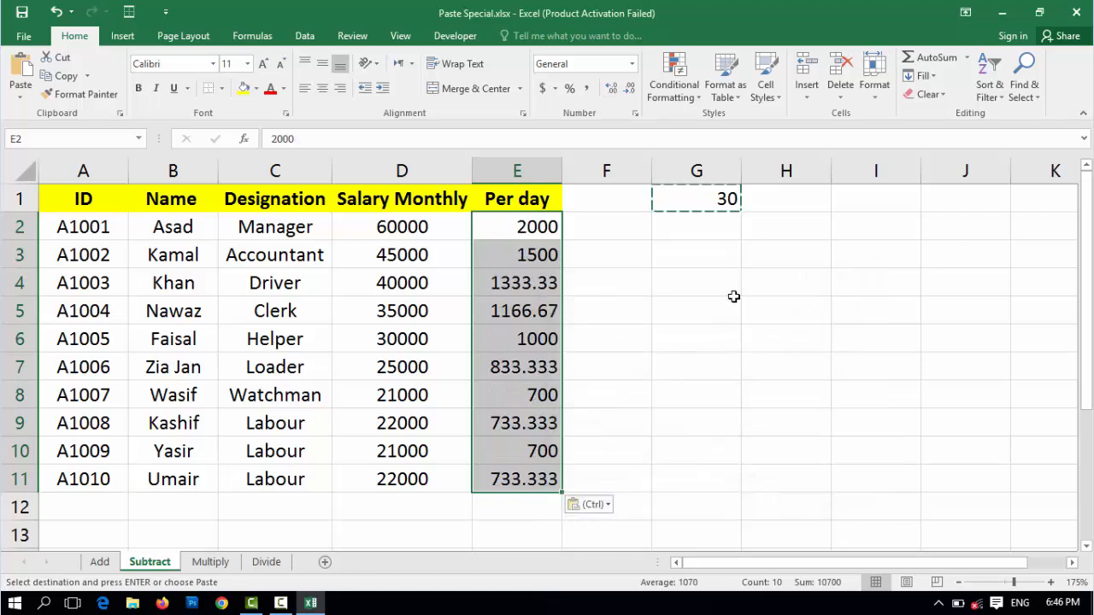
Clear the helper value from cell G1, keeping the Per day values, and compare E2 with the monthly salary in D2
key("Delete")
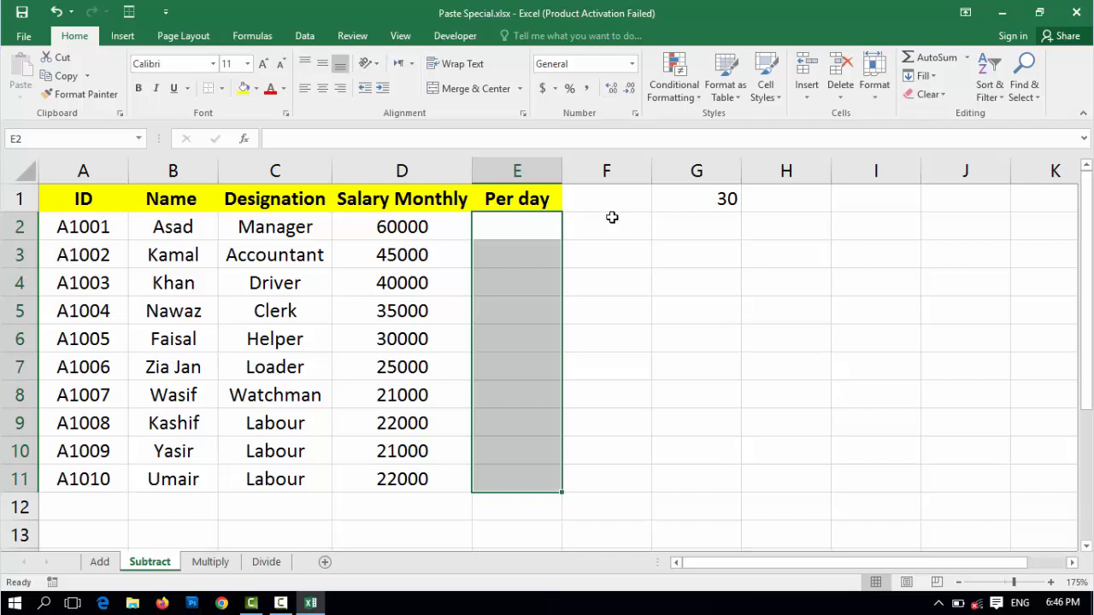
key("ctrl+z")
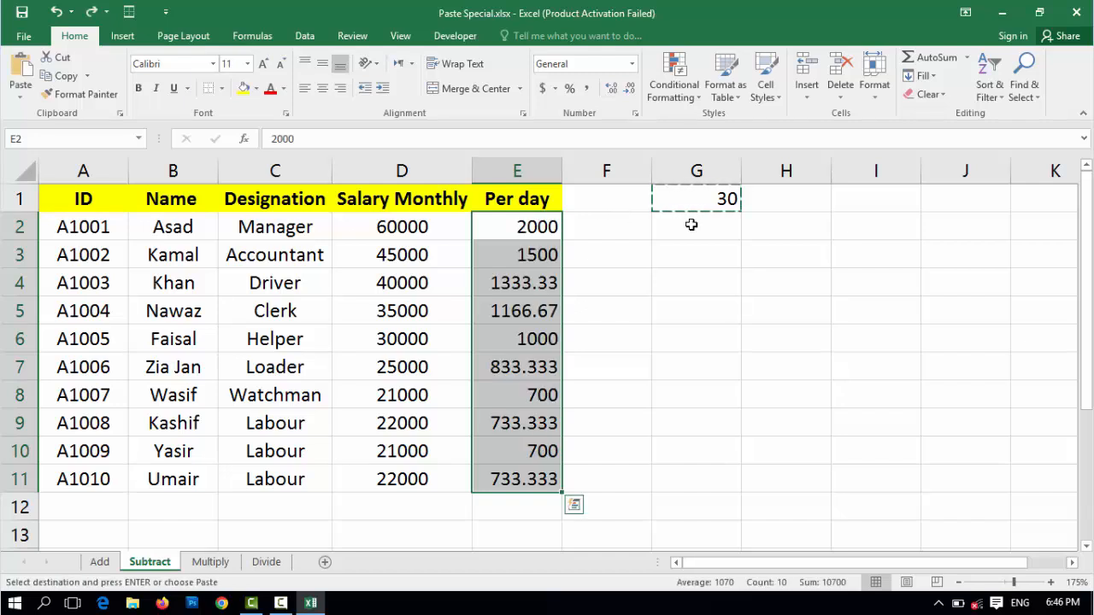
left_click(716, 202)
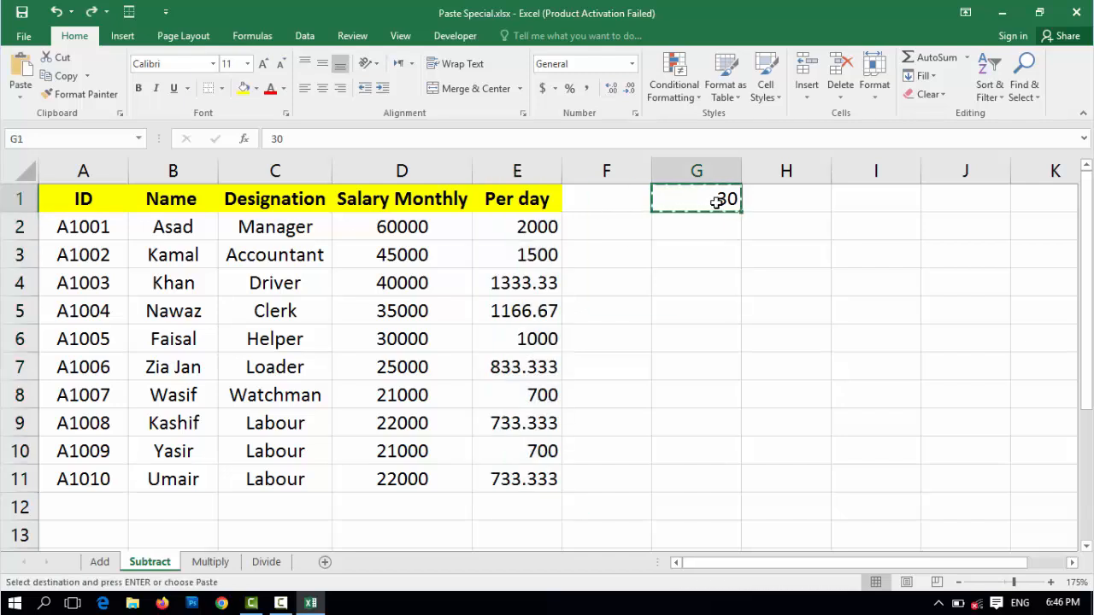
key("Delete")
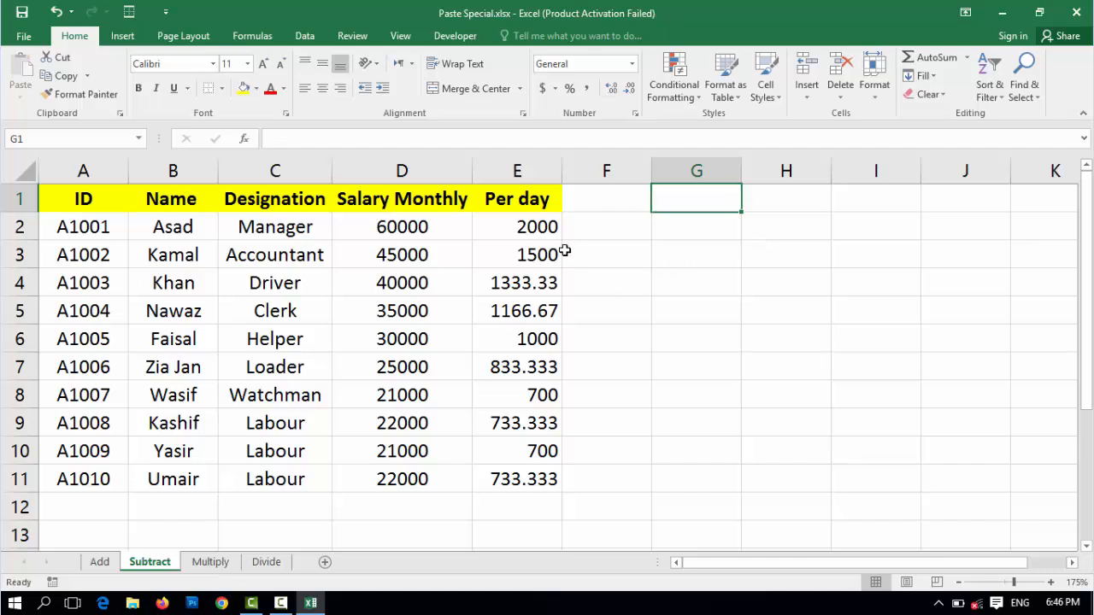
left_click(541, 234)
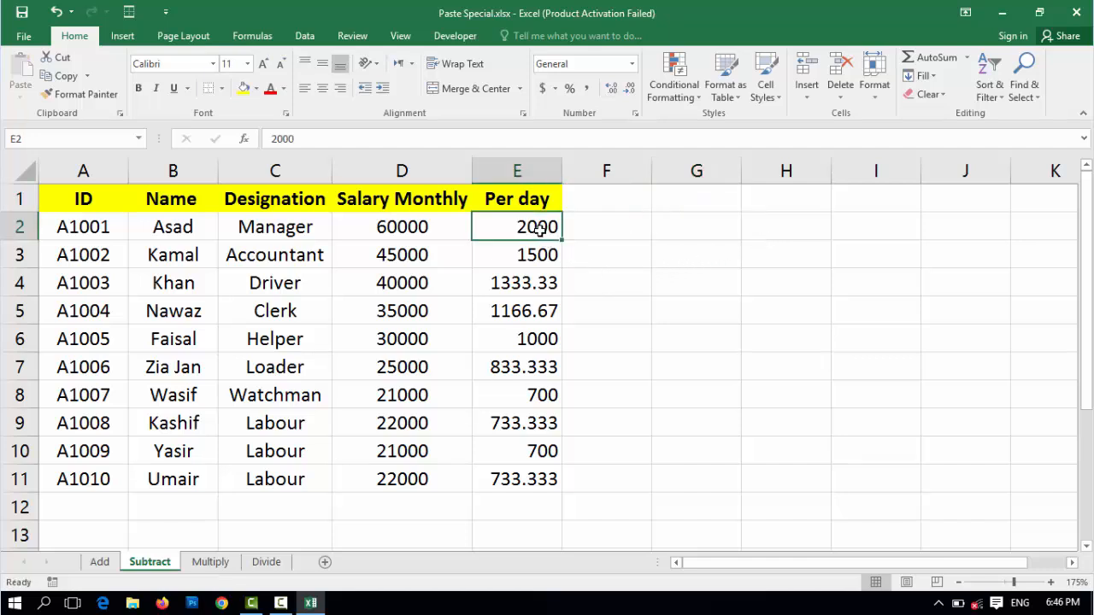
left_click(430, 229)
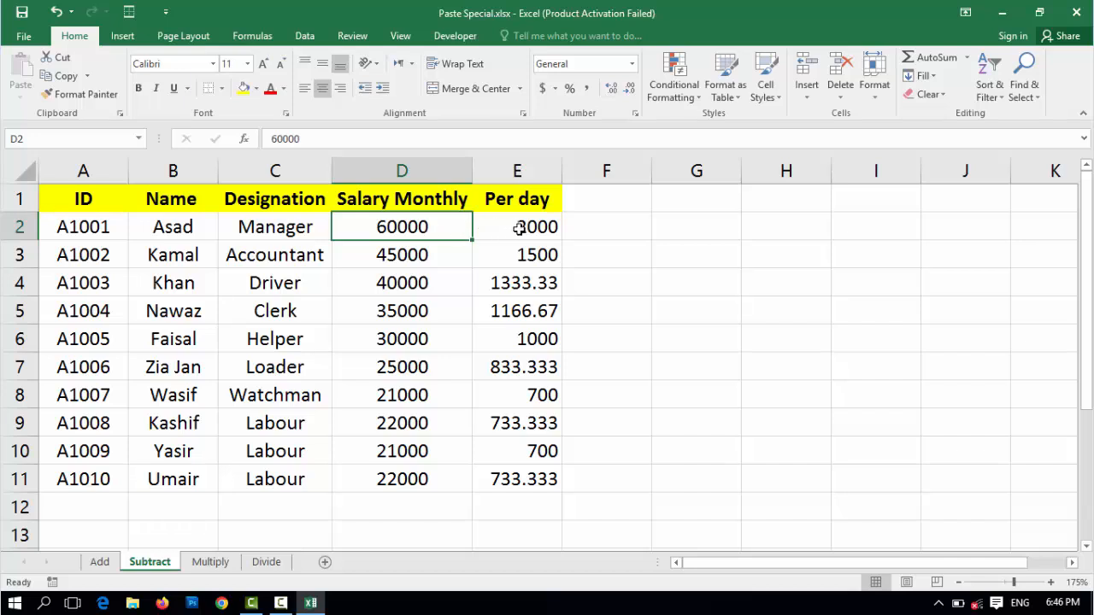
Enter the formula =D2-E2 in cell F2 and fill it down through F11
left_click(606, 231)
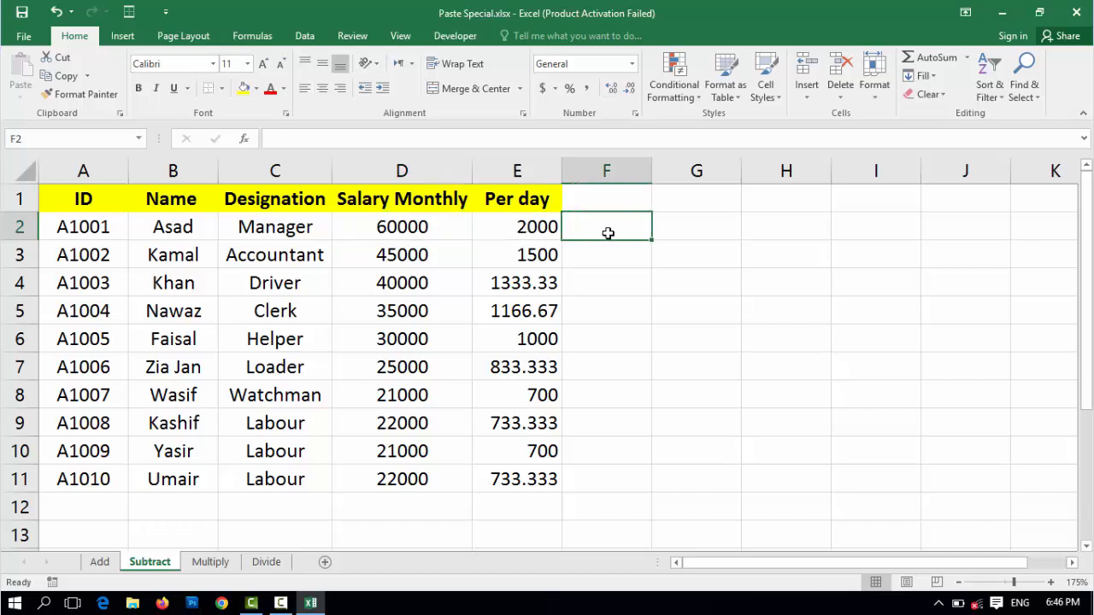
type("=")
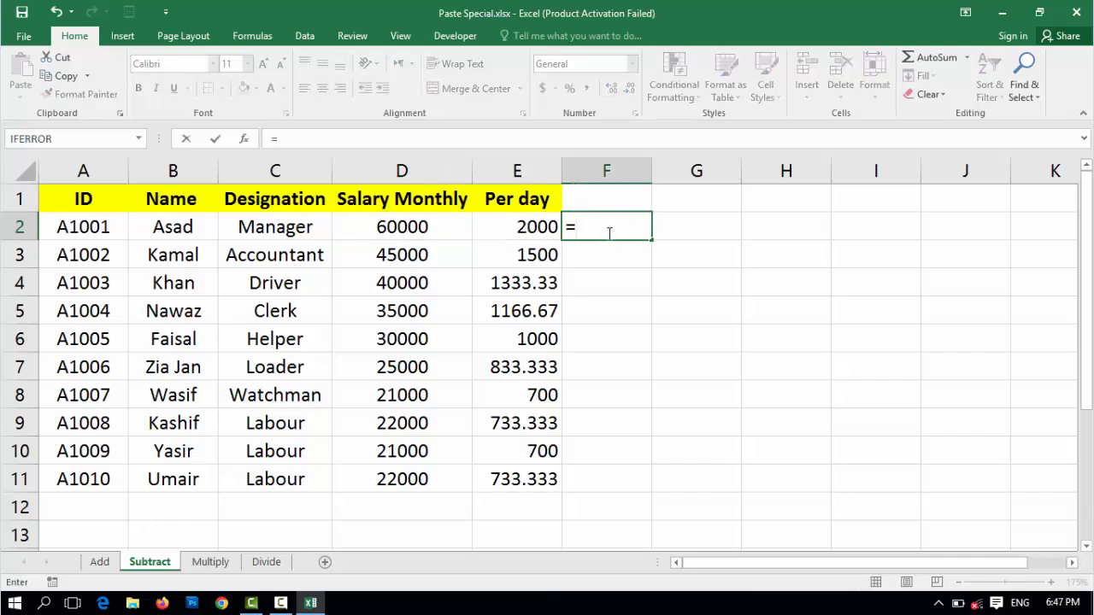
left_click(403, 226)
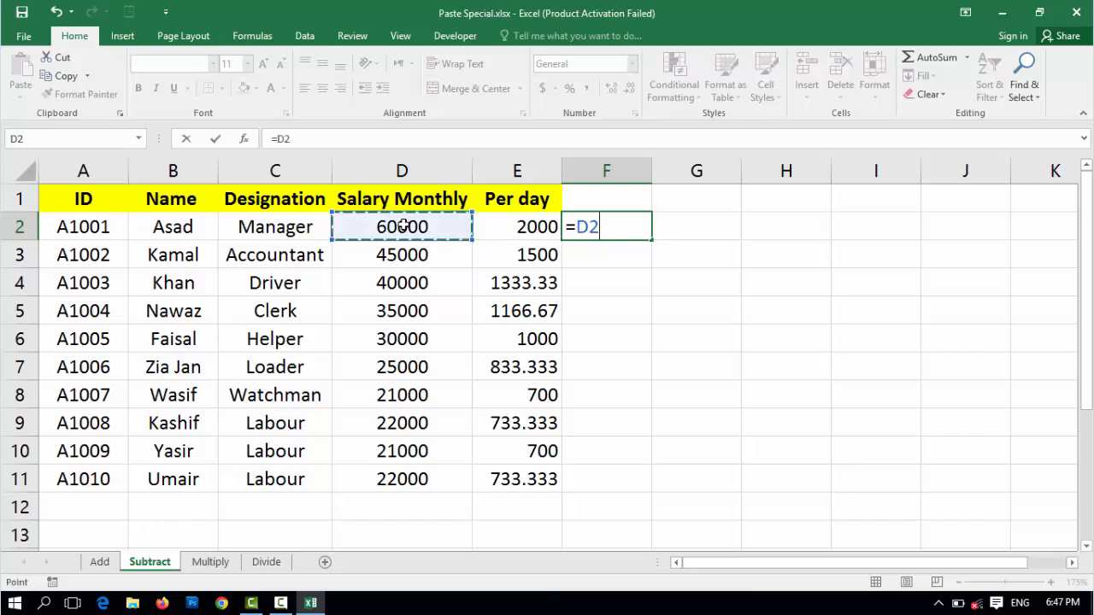
type("-")
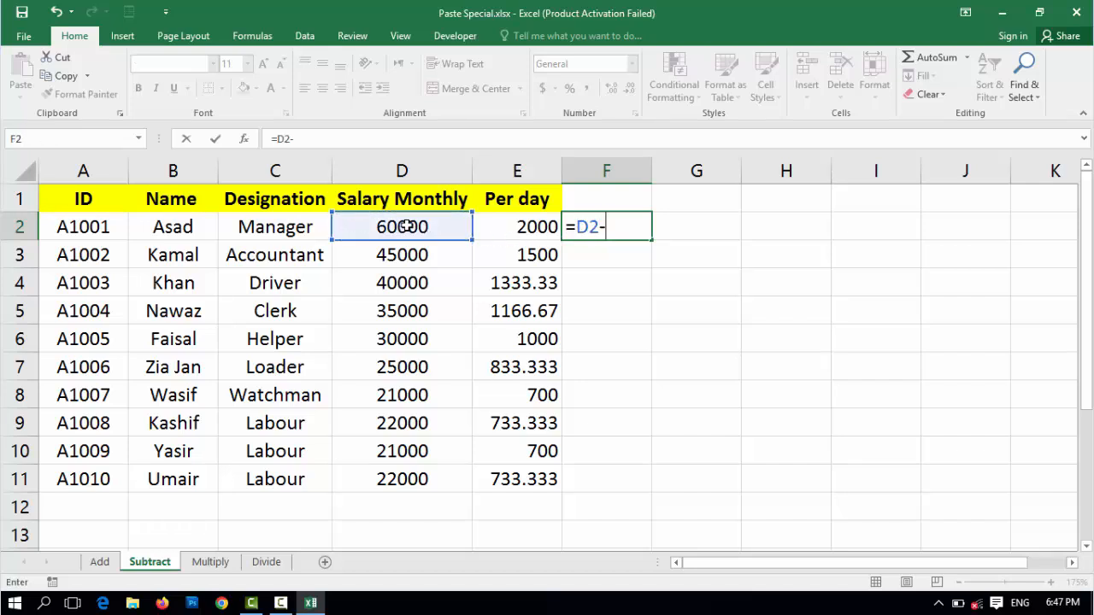
left_click(522, 227)
key("Return")
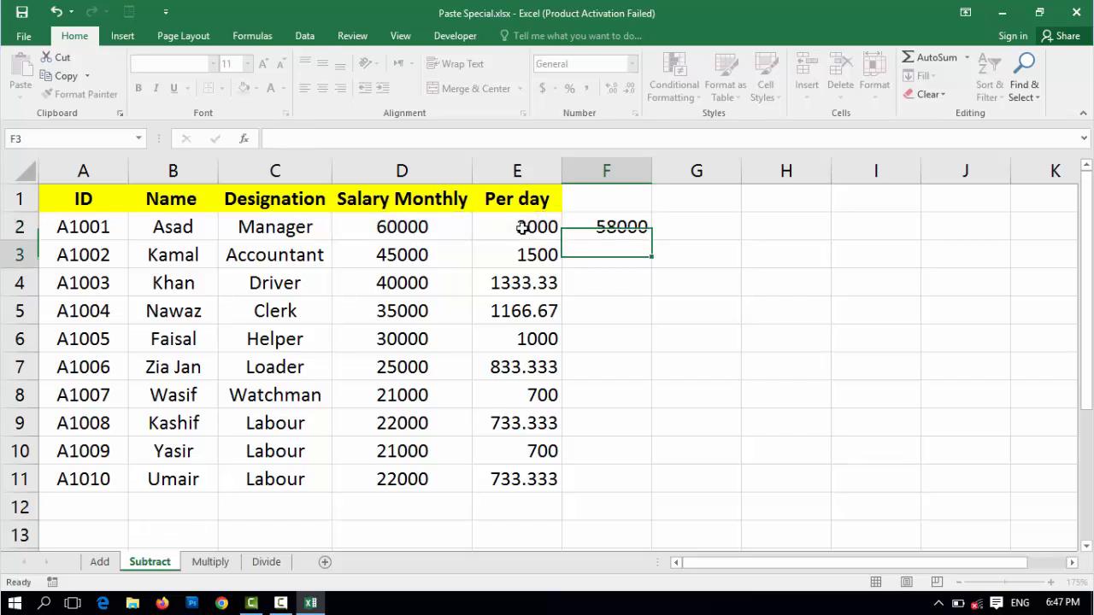
left_click(615, 236)
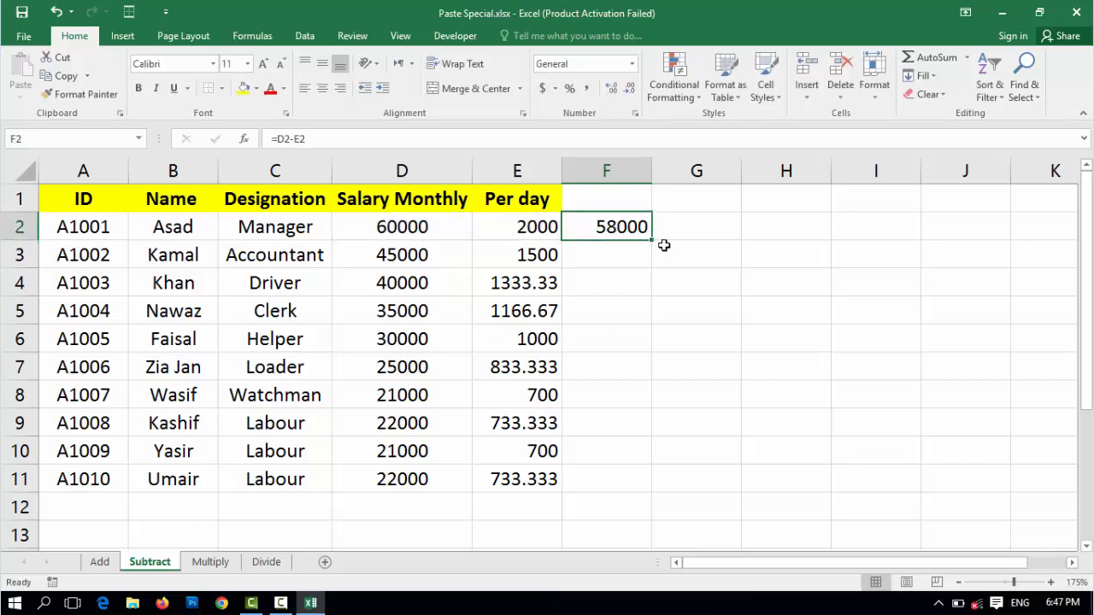
left_click_drag(652, 242, 654, 491)
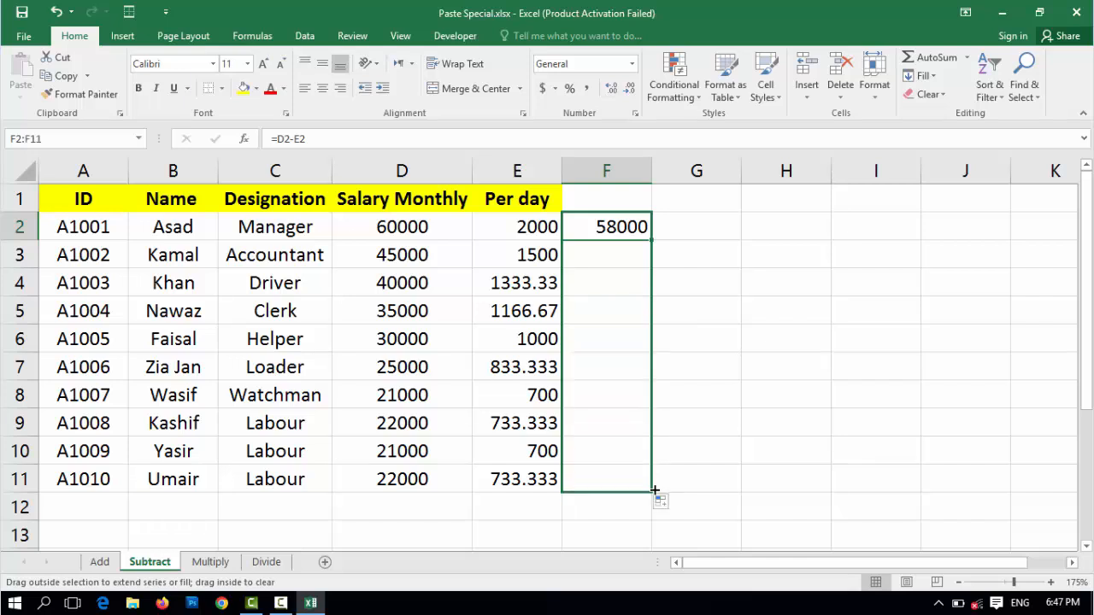
Compare the monthly salary in D2, the per-day amount in E2 and the subtraction formula in F2
left_click(448, 229)
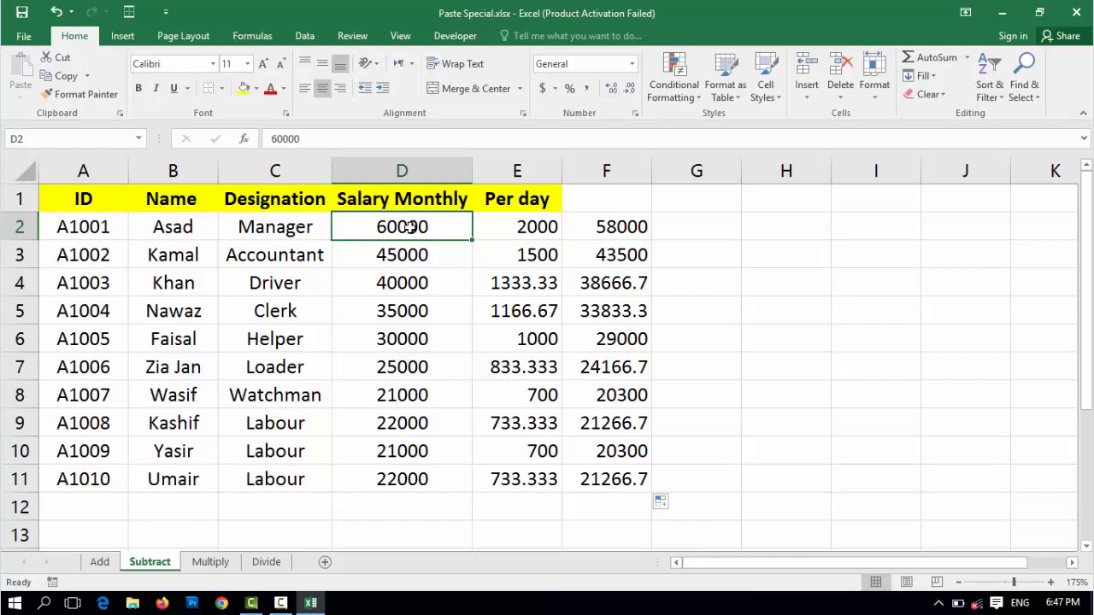
left_click(526, 229)
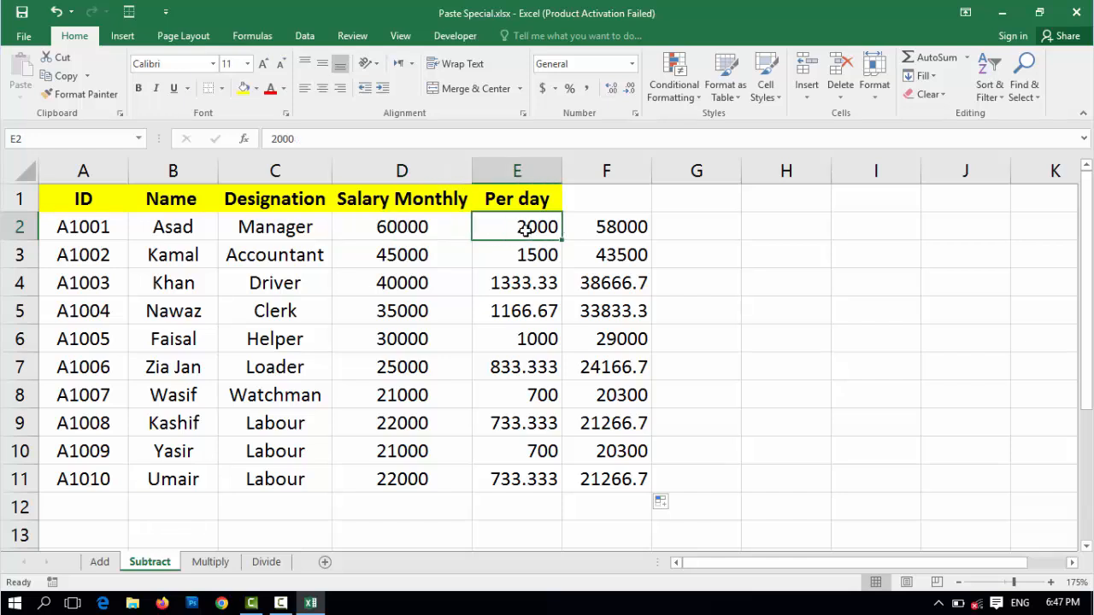
left_click(609, 231)
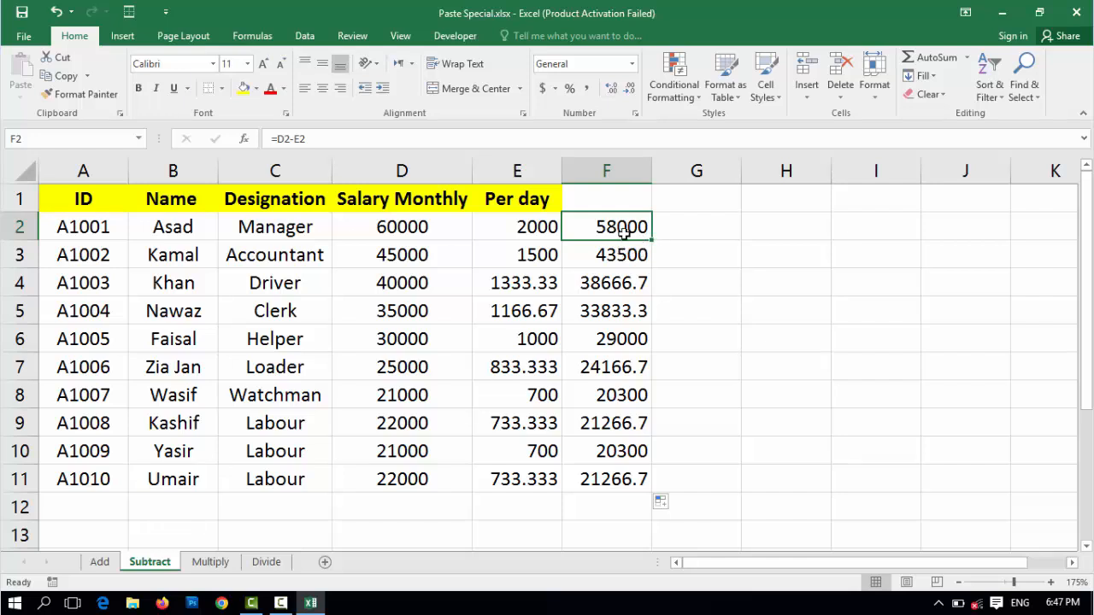
left_click(427, 231)
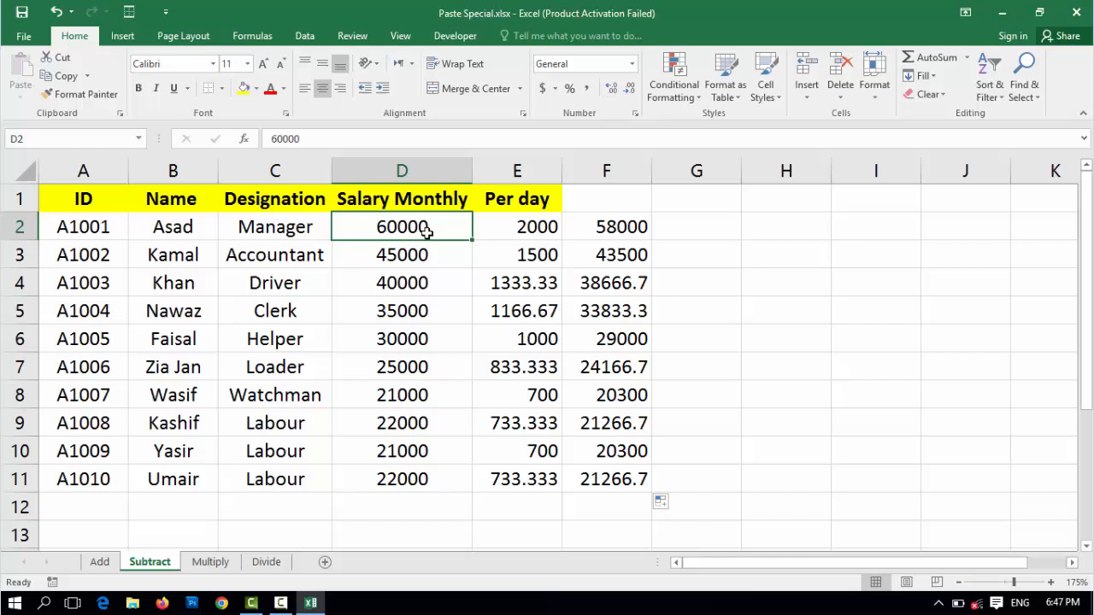
left_click(531, 229)
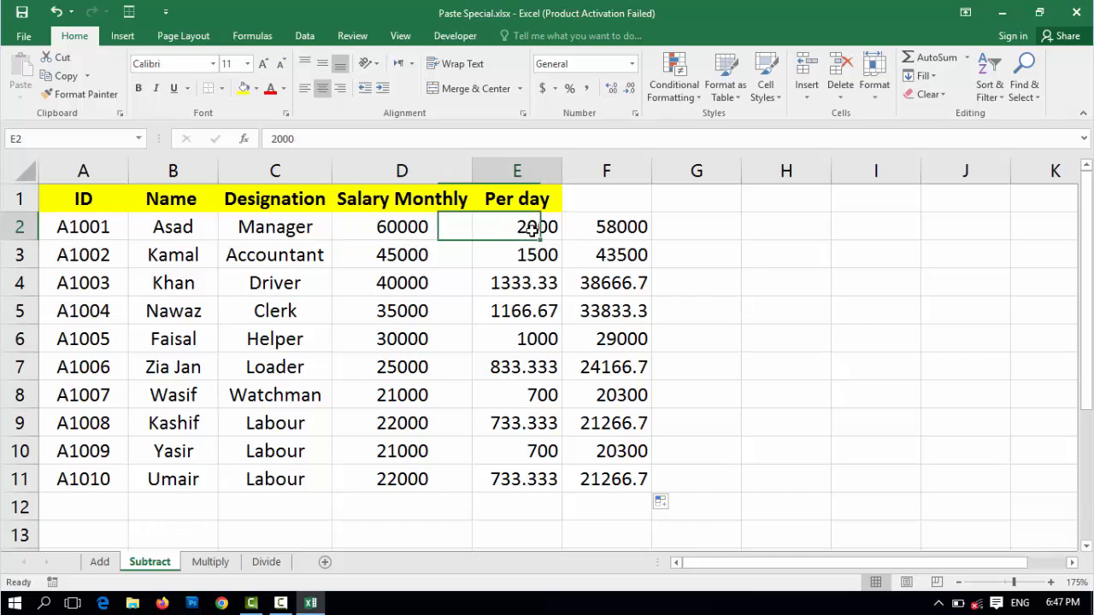
left_click(628, 230)
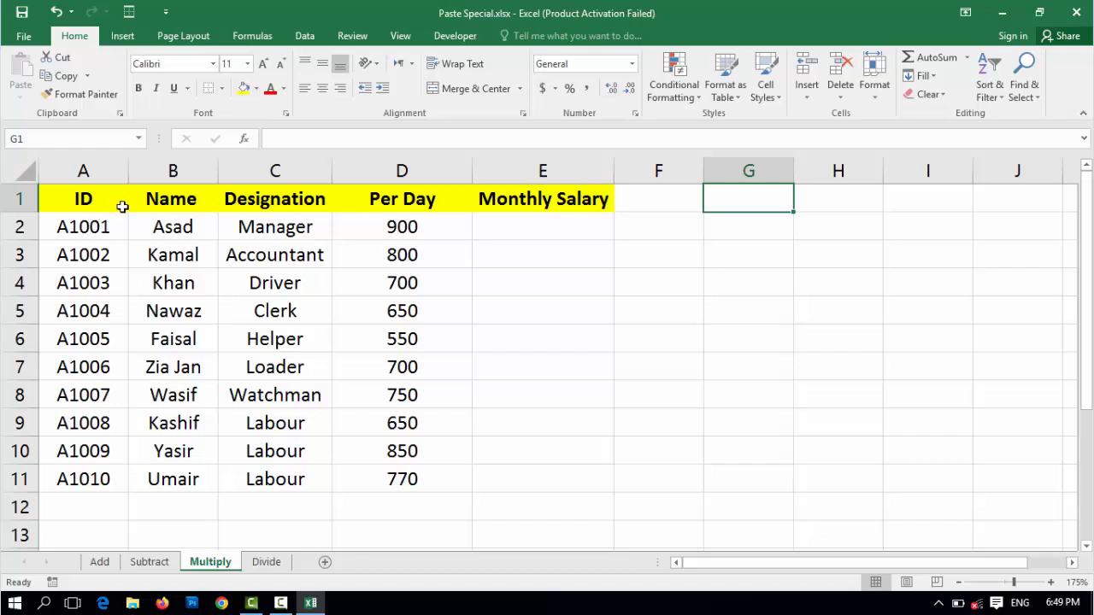
On the Multiply sheet, copy the Per Day rates from D2:D11 into the Monthly Salary column starting at E2
left_click_drag(120, 205, 522, 466)
left_click(462, 395)
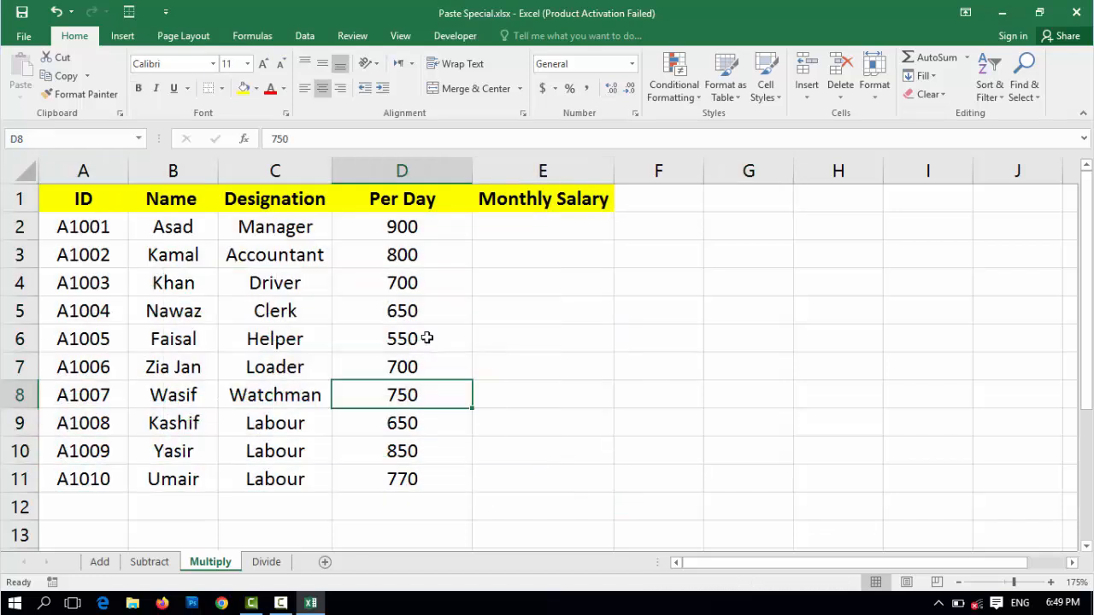
left_click_drag(406, 226, 424, 479)
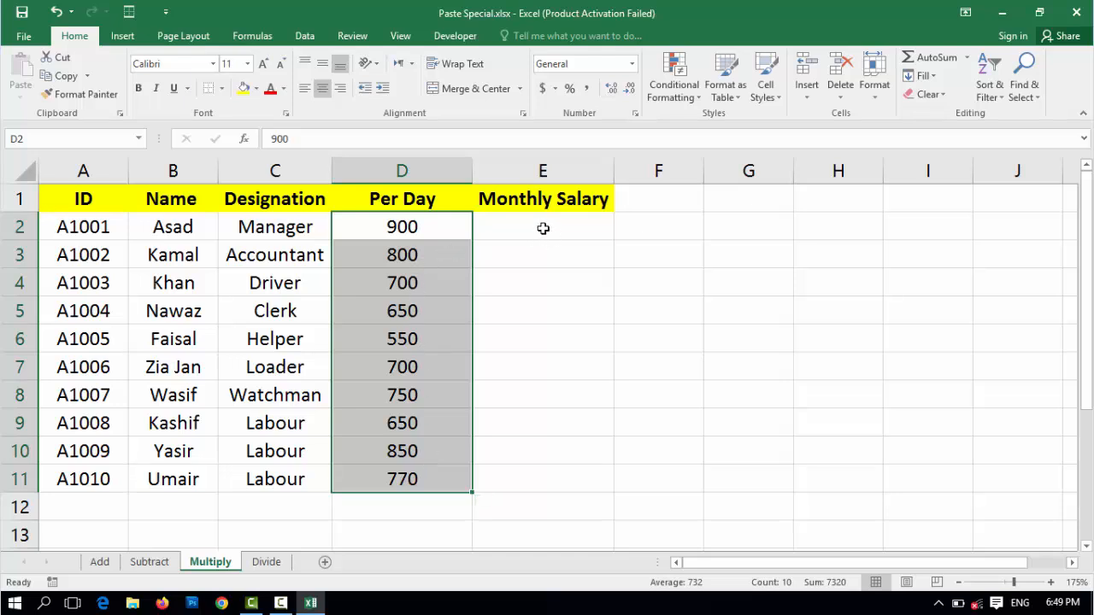
left_click_drag(543, 228, 564, 487)
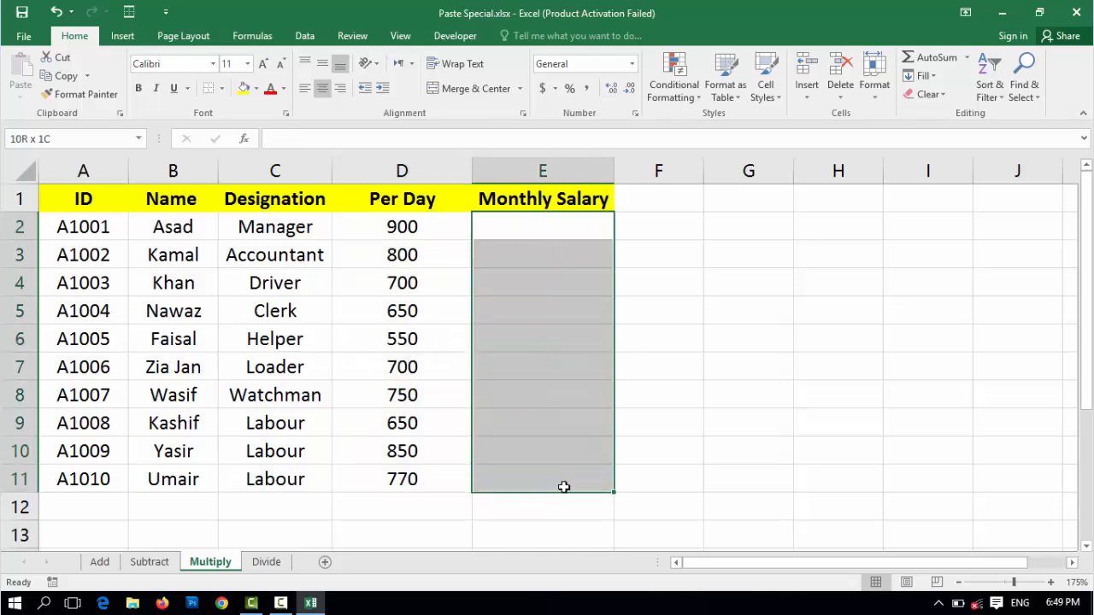
left_click_drag(390, 233, 424, 477)
key("ctrl+c")
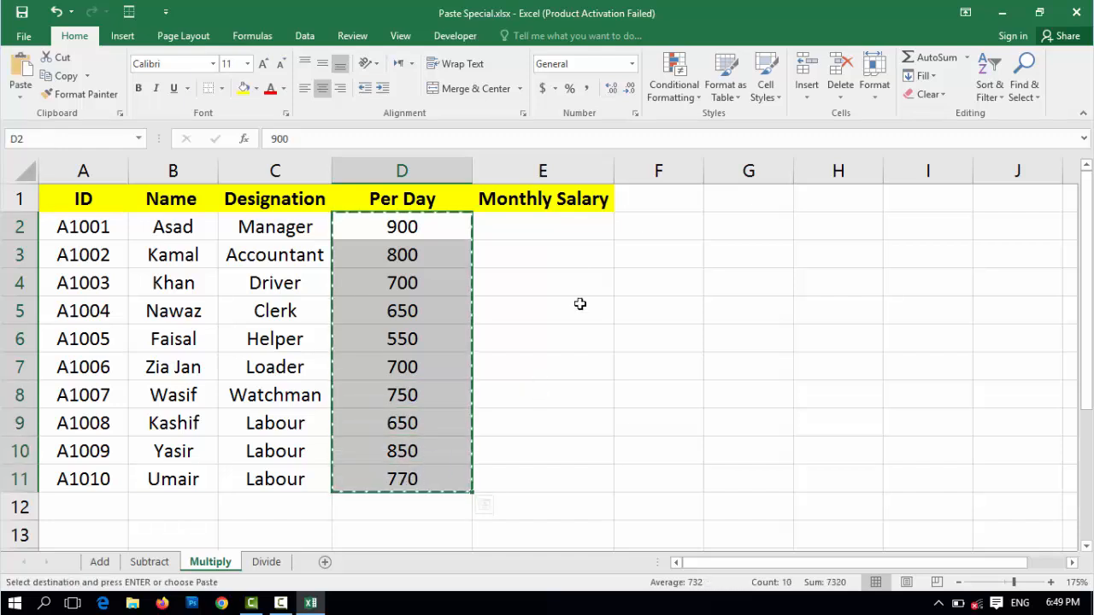
left_click(542, 232)
key("ctrl+v")
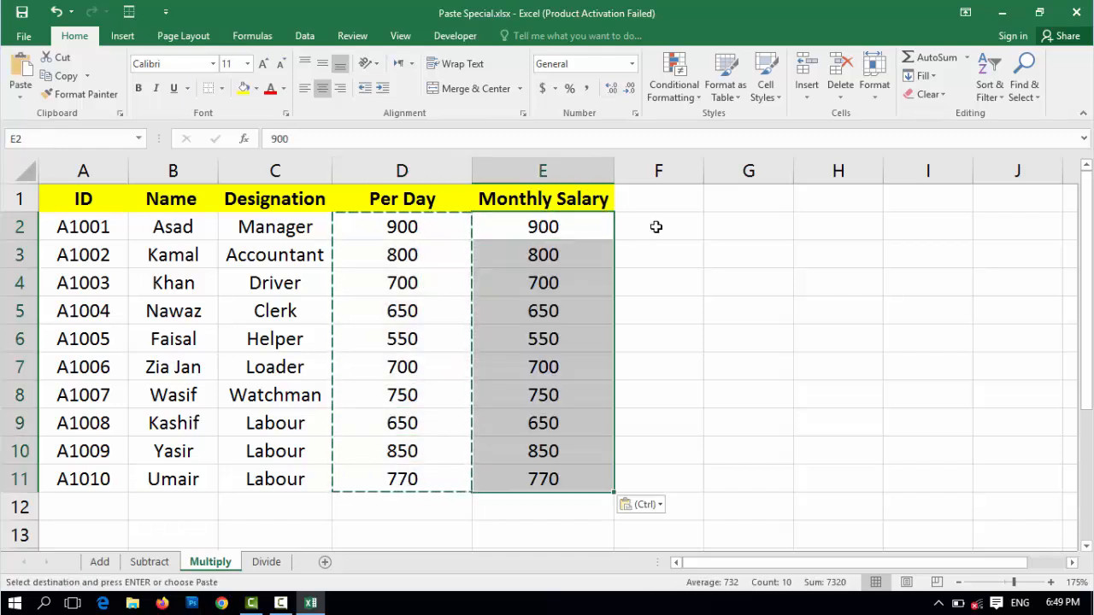
key("Escape")
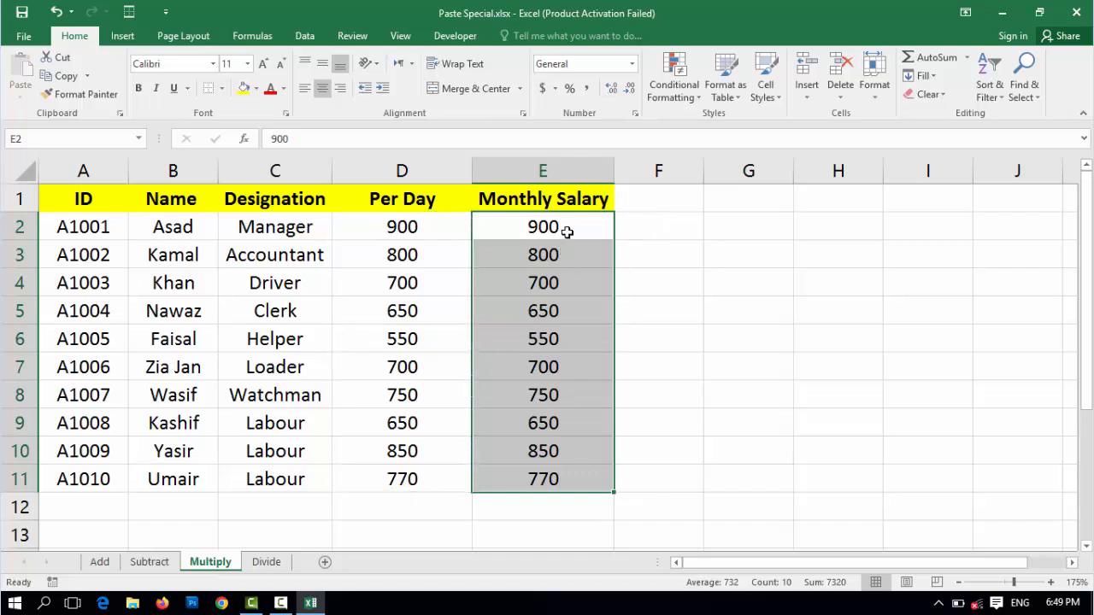
left_click(567, 231)
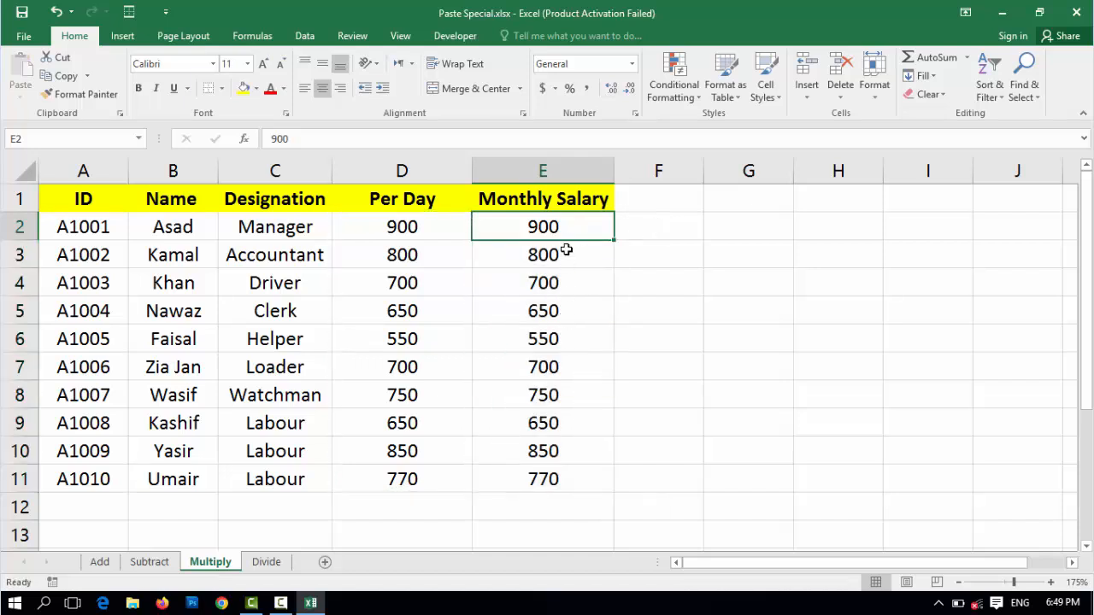
left_click_drag(556, 229, 569, 476)
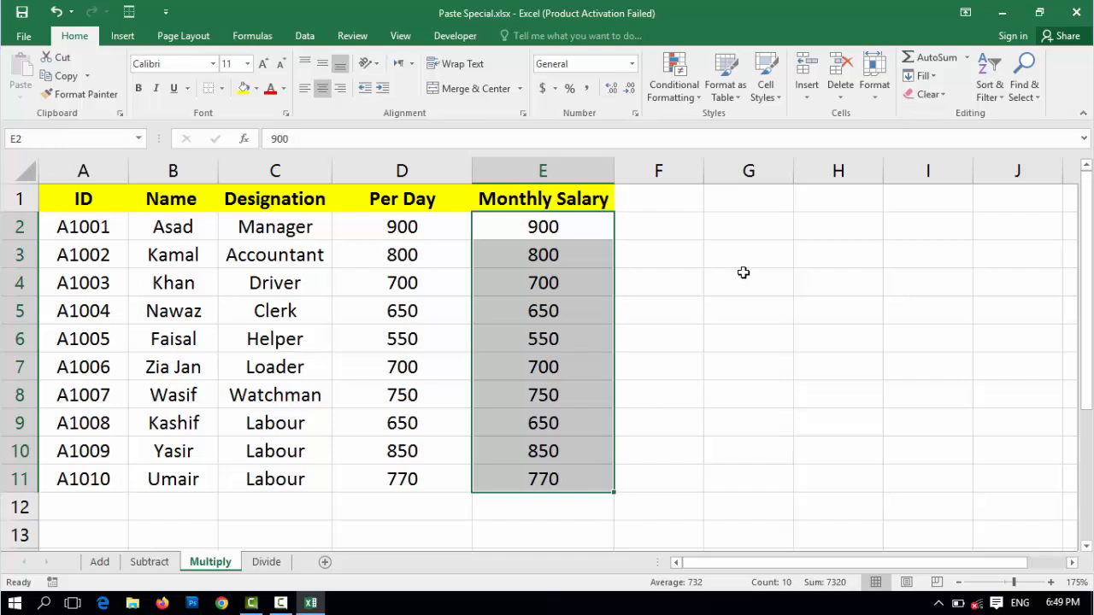
Enter 30 in cell G1 as the multiplier and copy that cell
left_click(749, 202)
type("30")
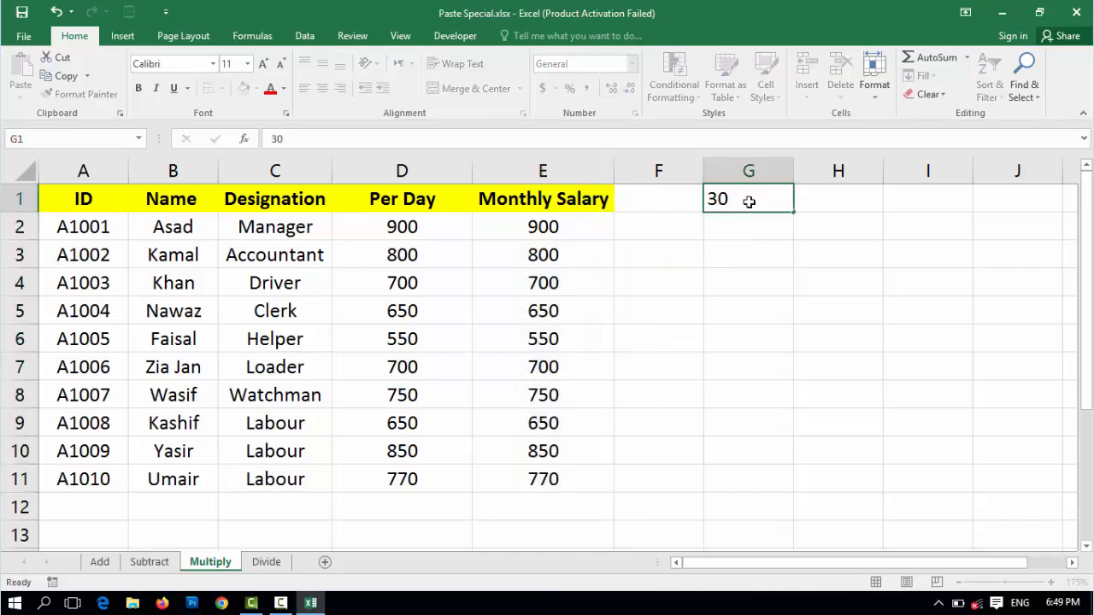
key("Return")
left_click(749, 202)
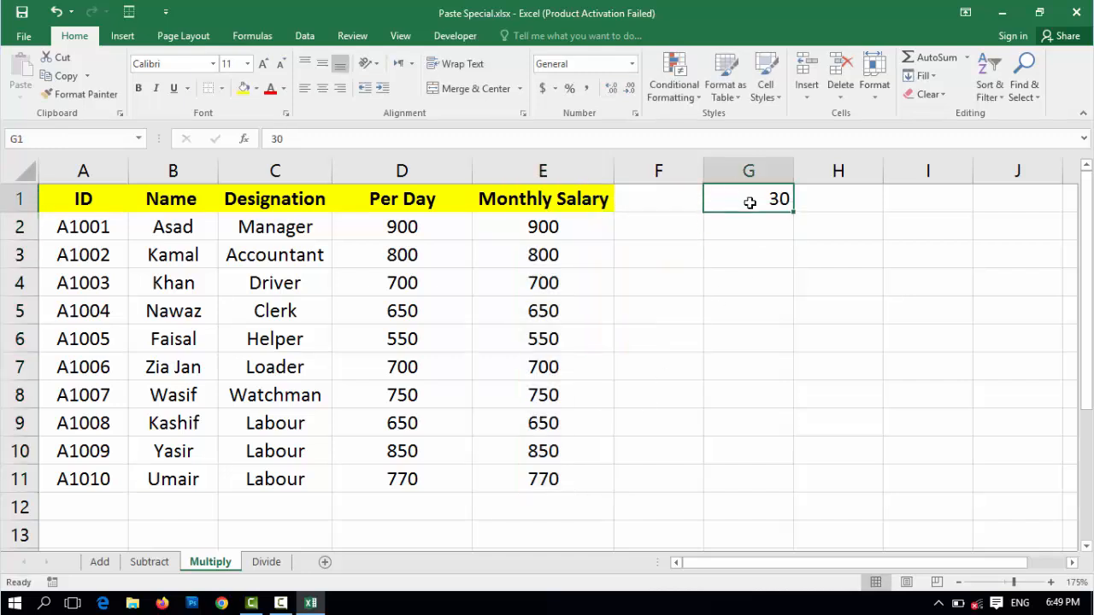
key("ctrl+c")
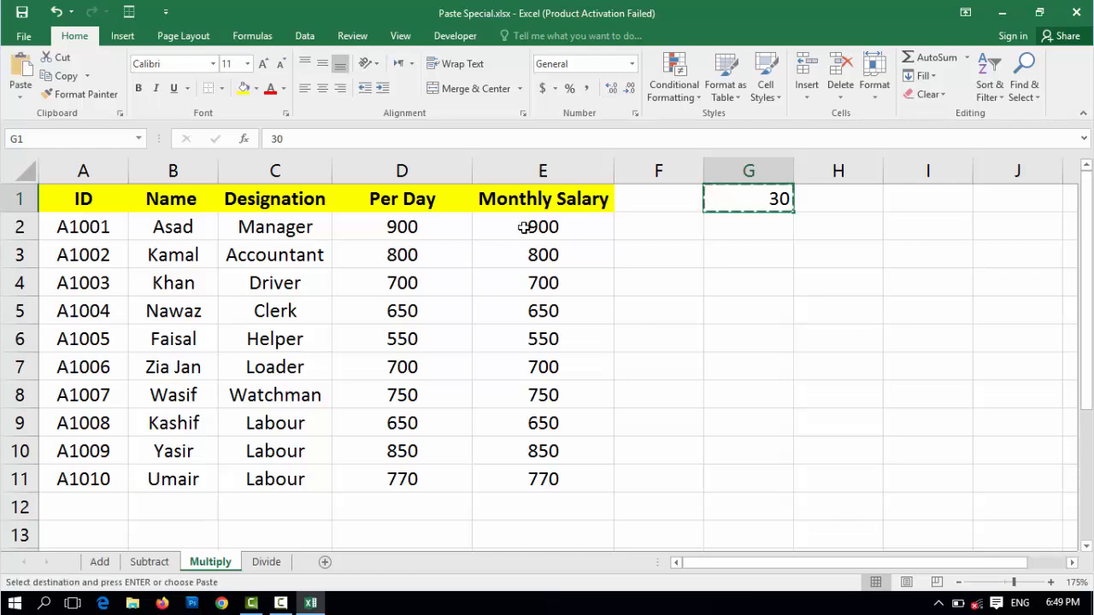
Multiply the Monthly Salary values in E2:E11 by the copied 30 using Paste Special's Multiply operation
left_click_drag(524, 228, 539, 478)
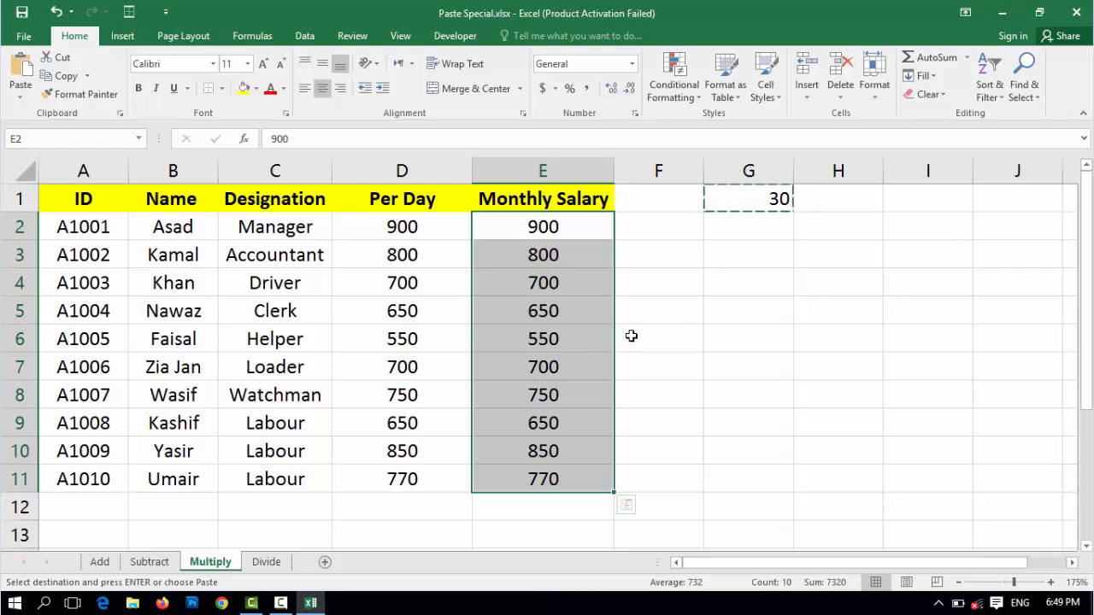
key("ctrl+alt+v")
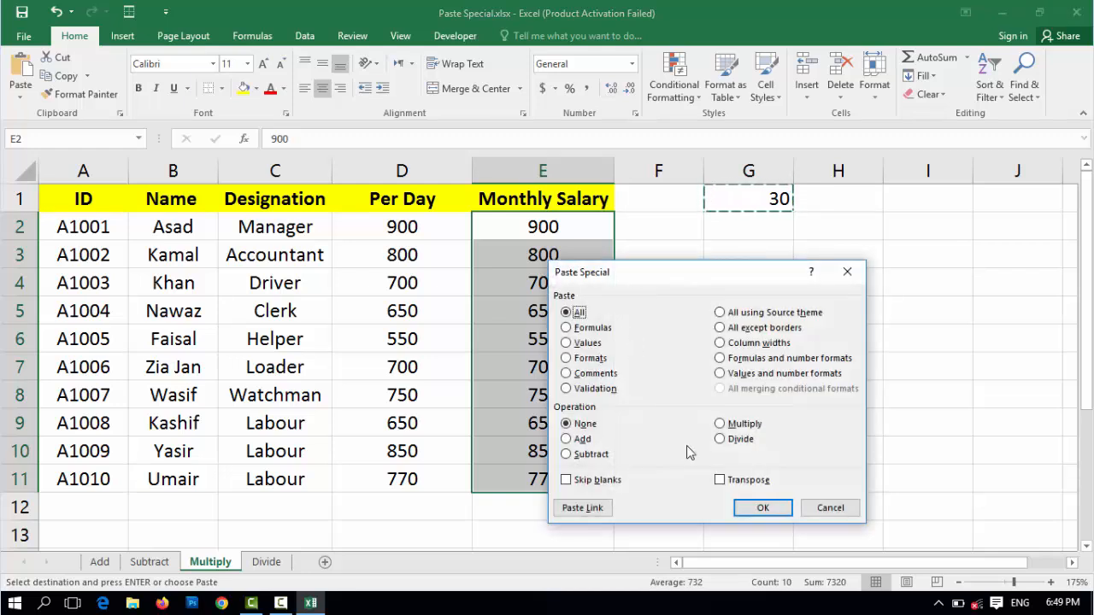
left_click(720, 424)
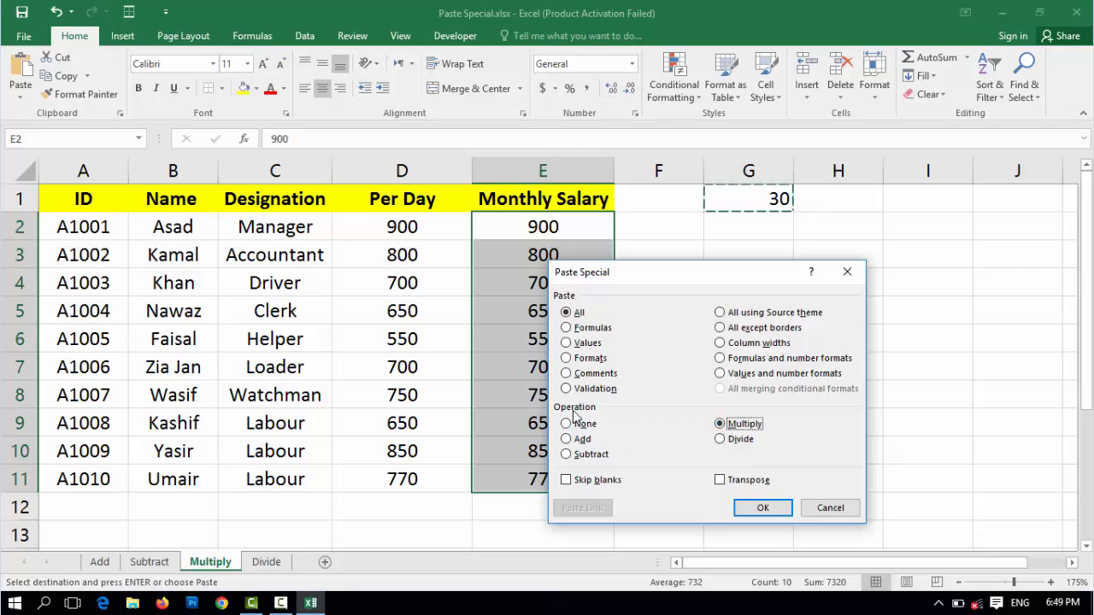
left_click(763, 508)
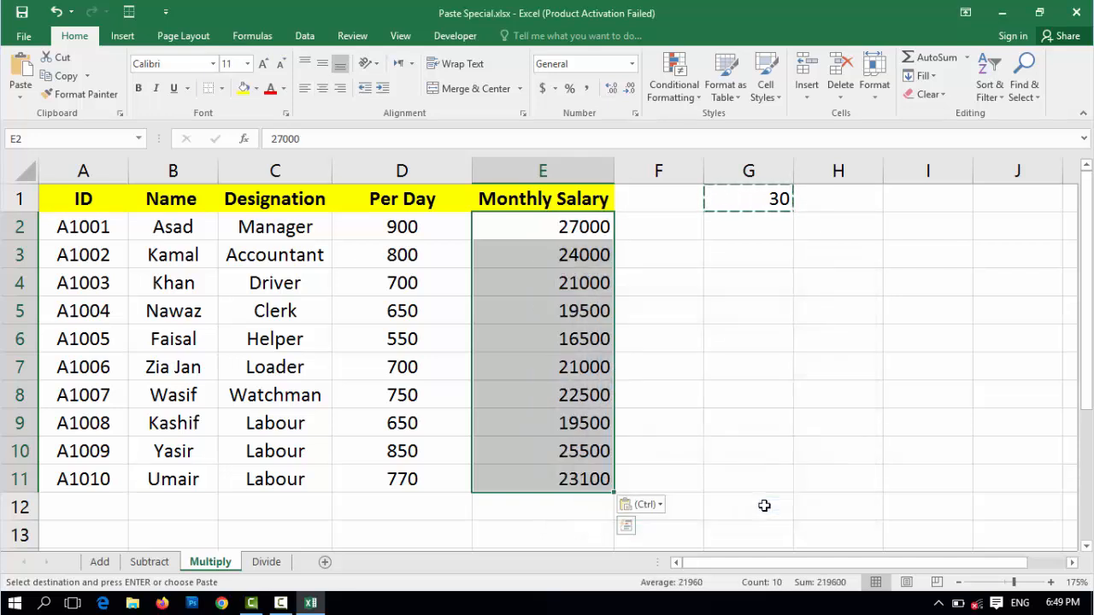
Clear the helper value from G1 on the Multiply sheet and compare the daily rate in D2 with the monthly salary in E2
left_click(773, 199)
key("Delete")
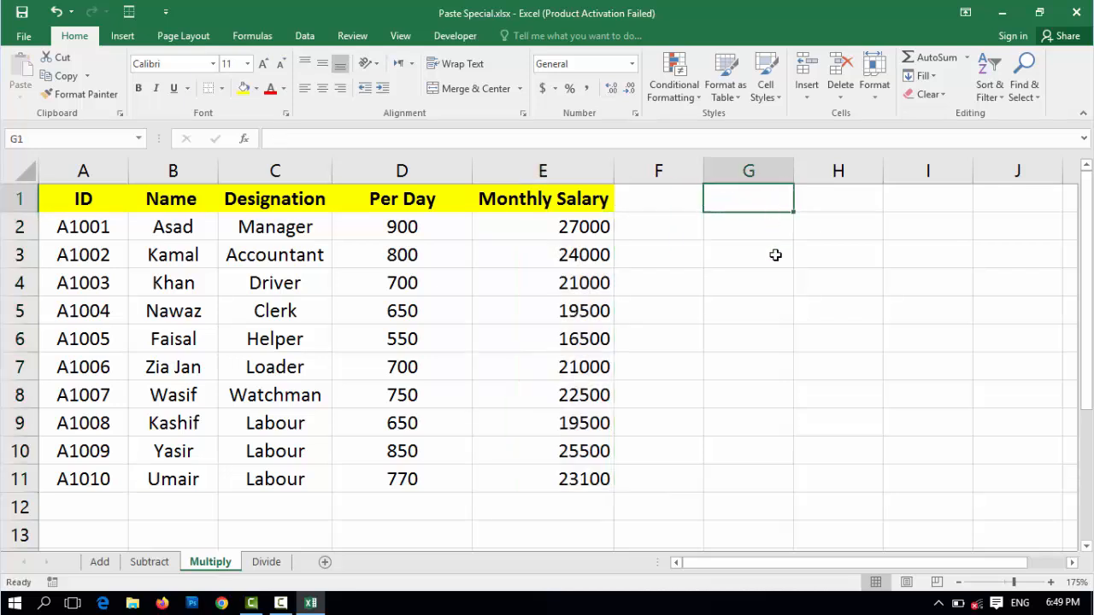
left_click(414, 229)
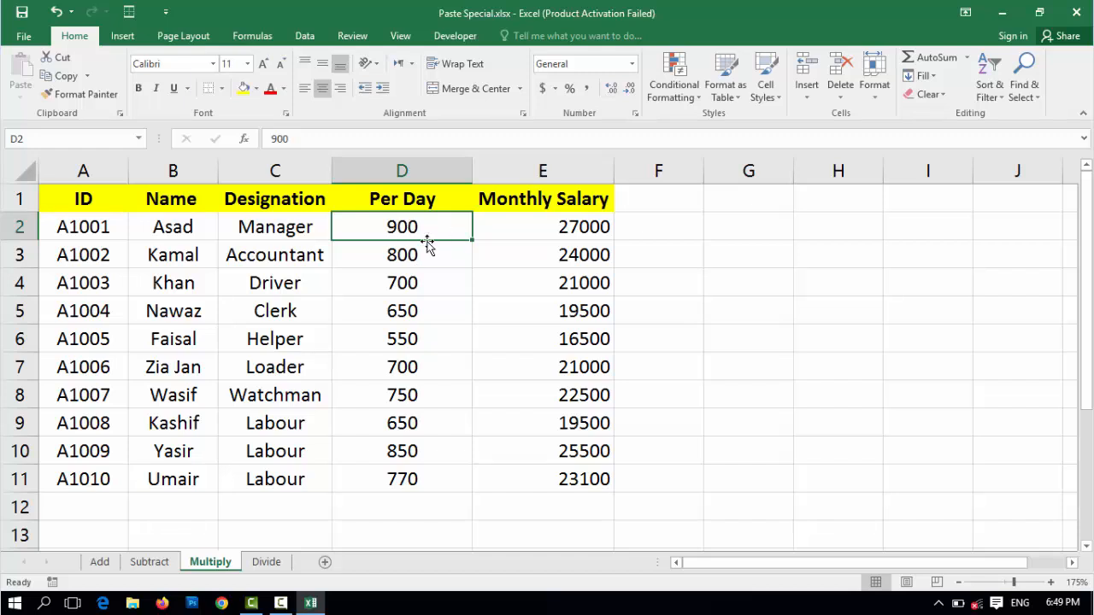
left_click(551, 228)
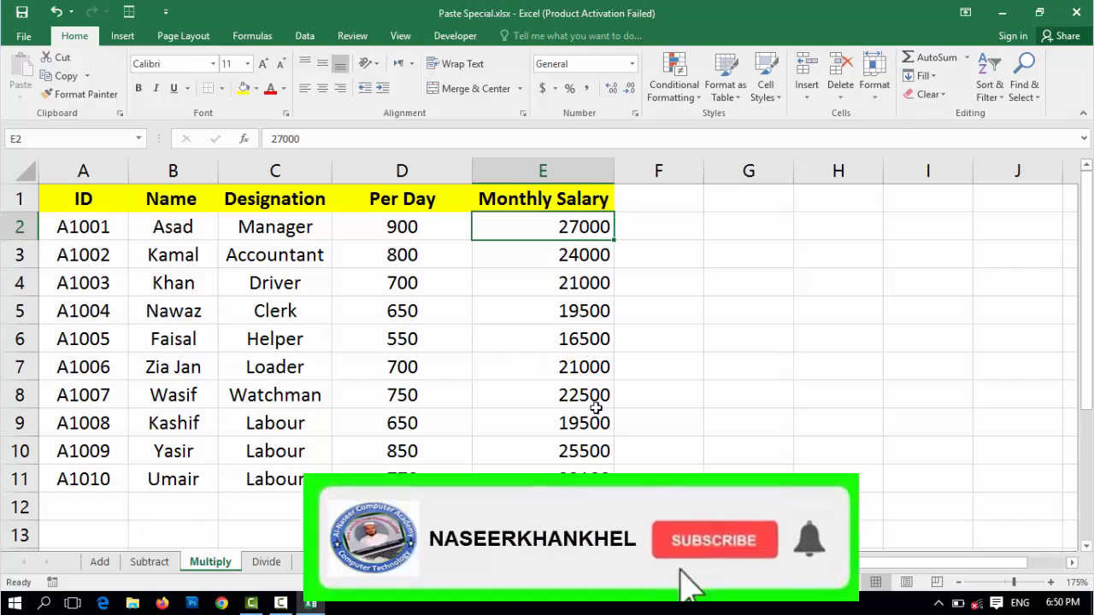
Open the Divide sheet, review its employee table A1:D11, and select the first Per Day cell, E2
left_click(268, 561)
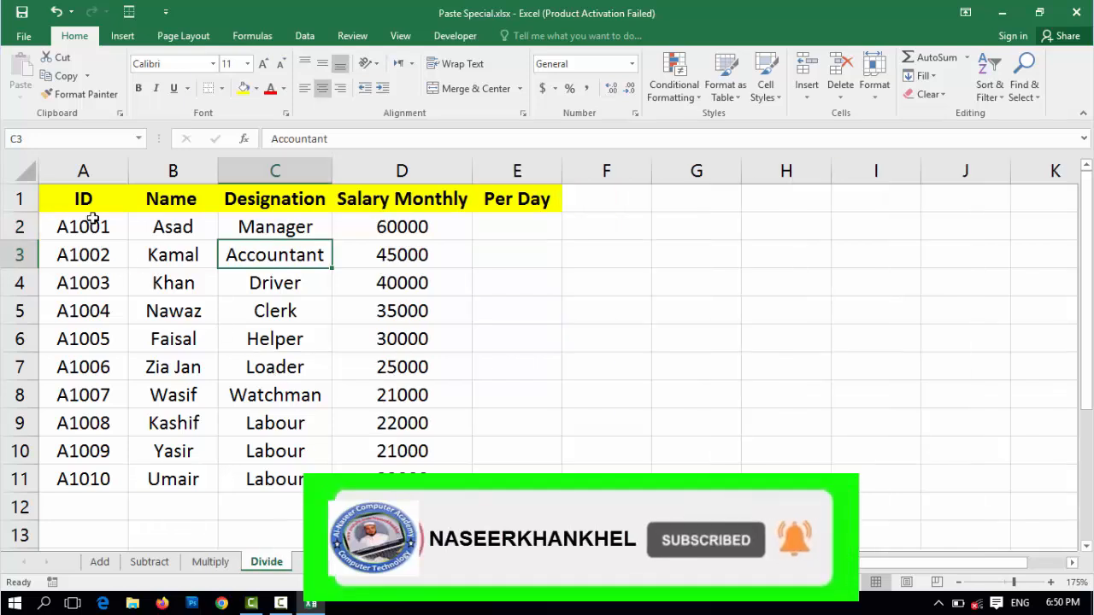
left_click_drag(85, 207, 389, 481)
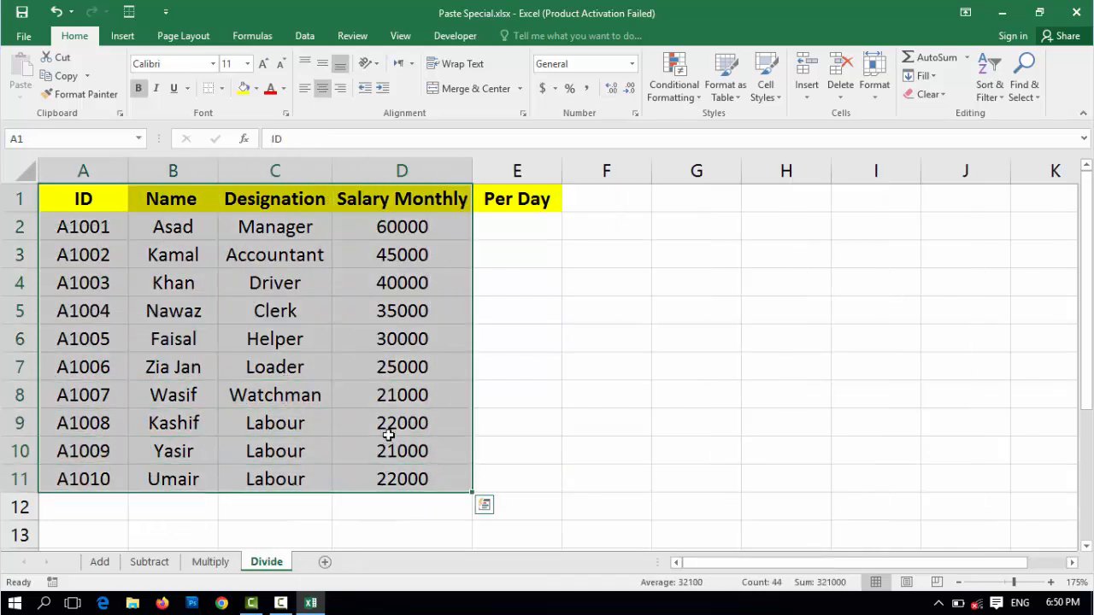
left_click(406, 232)
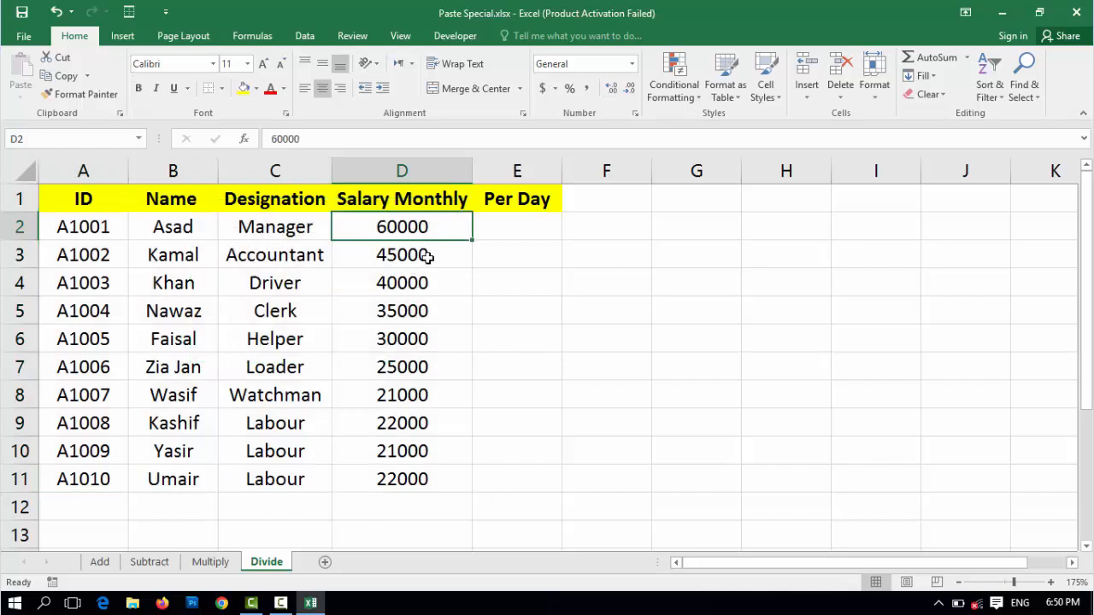
left_click(509, 228)
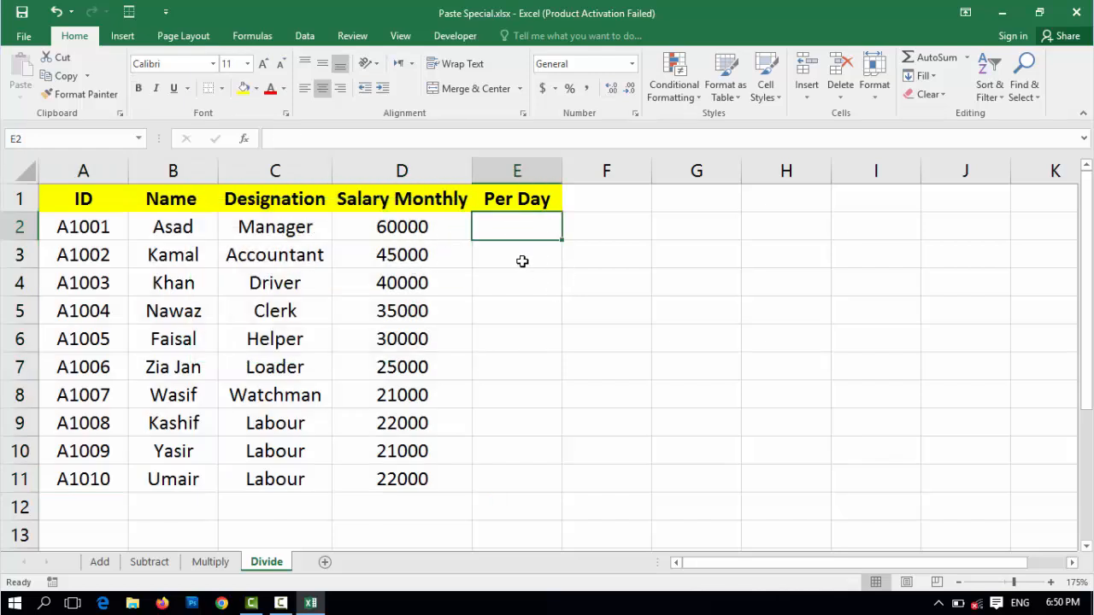
Copy the monthly salaries in D2:D11 into the Per Day column, starting at E2
left_click_drag(395, 232, 381, 484)
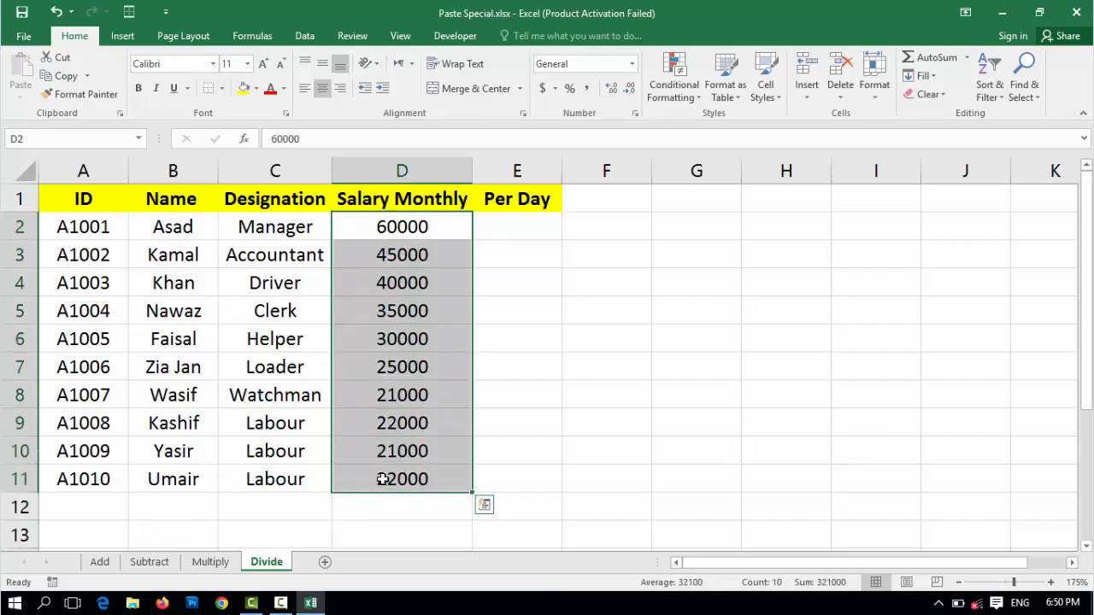
key("ctrl+c")
left_click(509, 229)
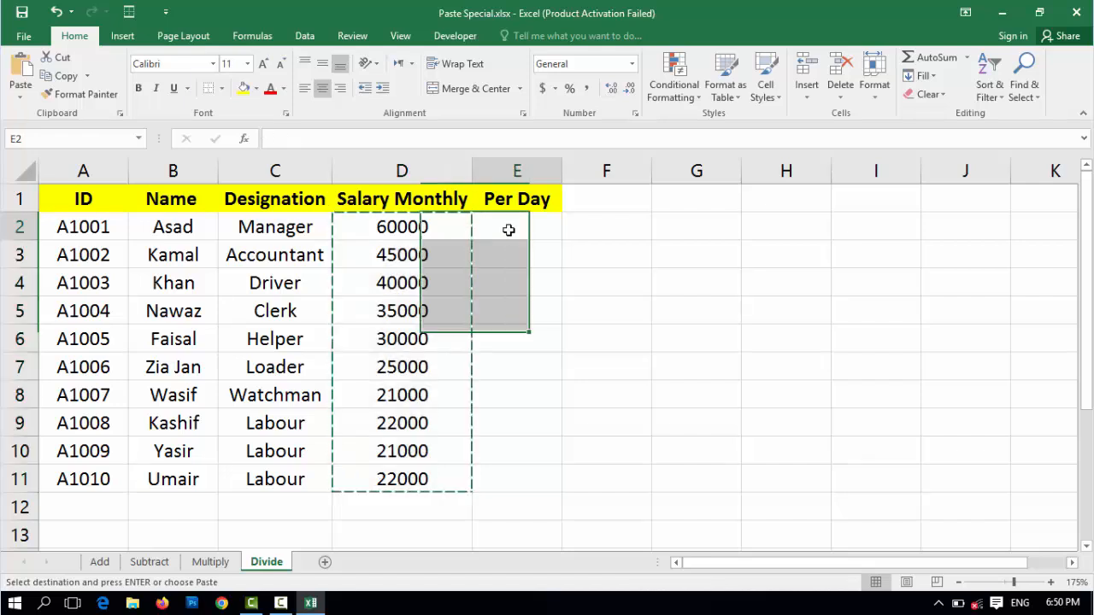
key("ctrl+v")
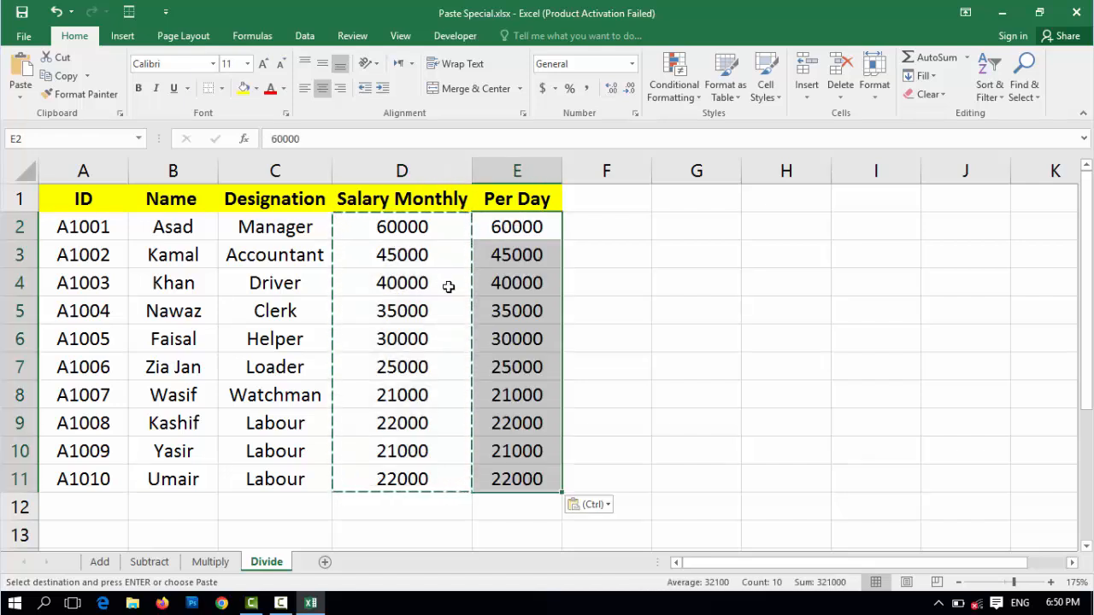
key("Escape")
Enter 30 in cell G1 as the divisor and copy that cell
left_click(710, 204)
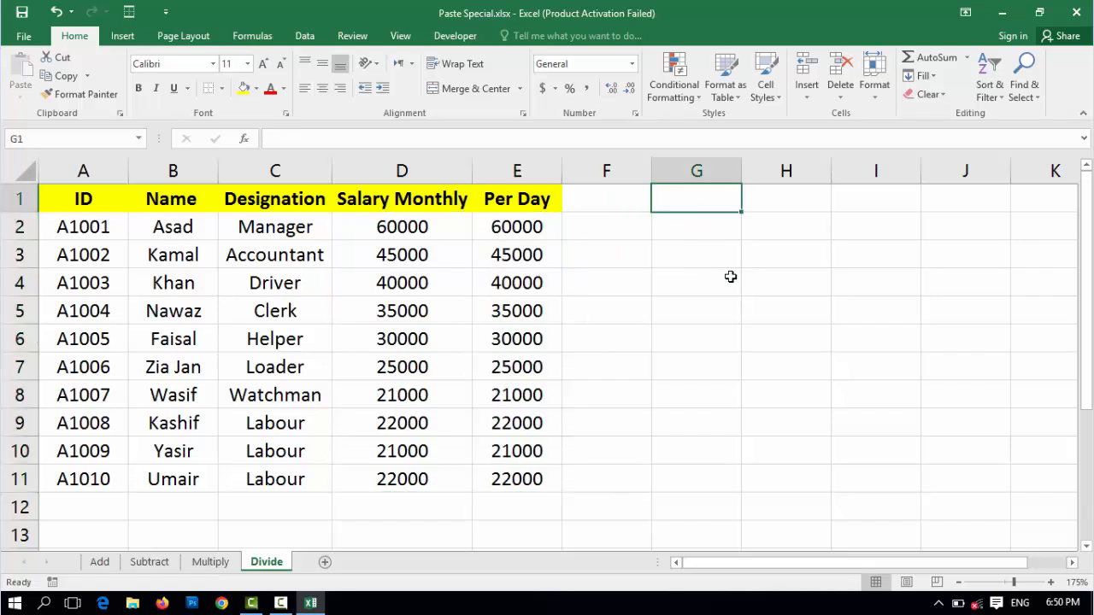
type("30")
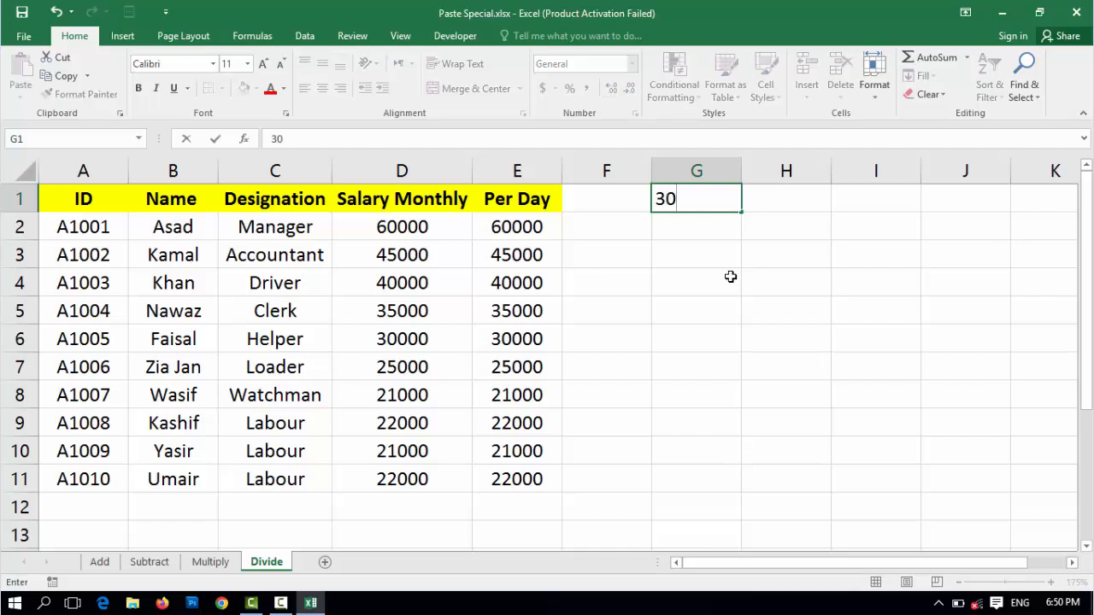
key("Return")
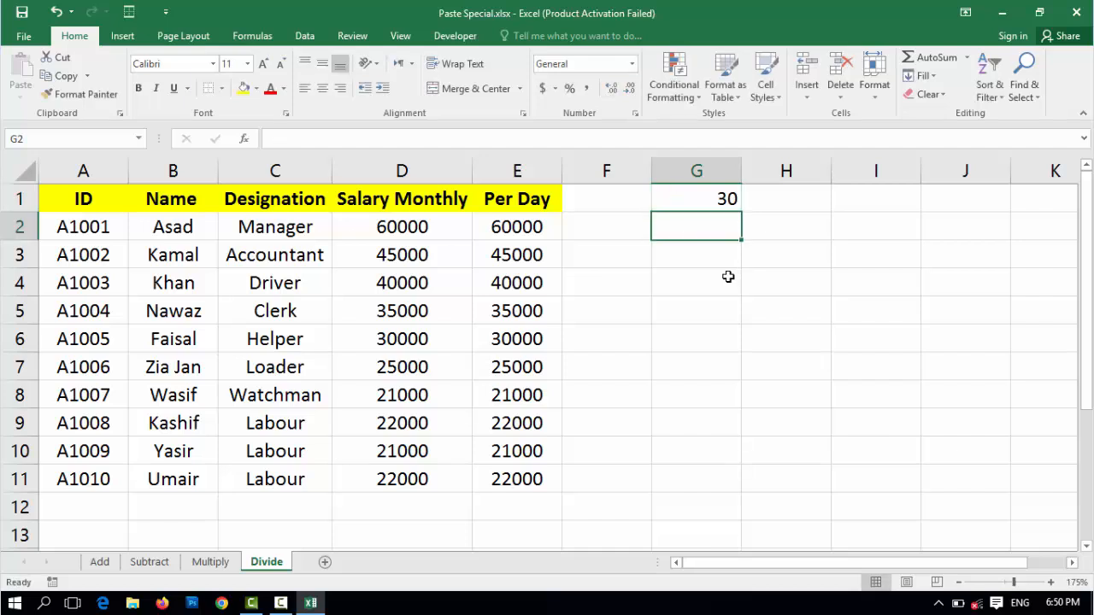
left_click(723, 198)
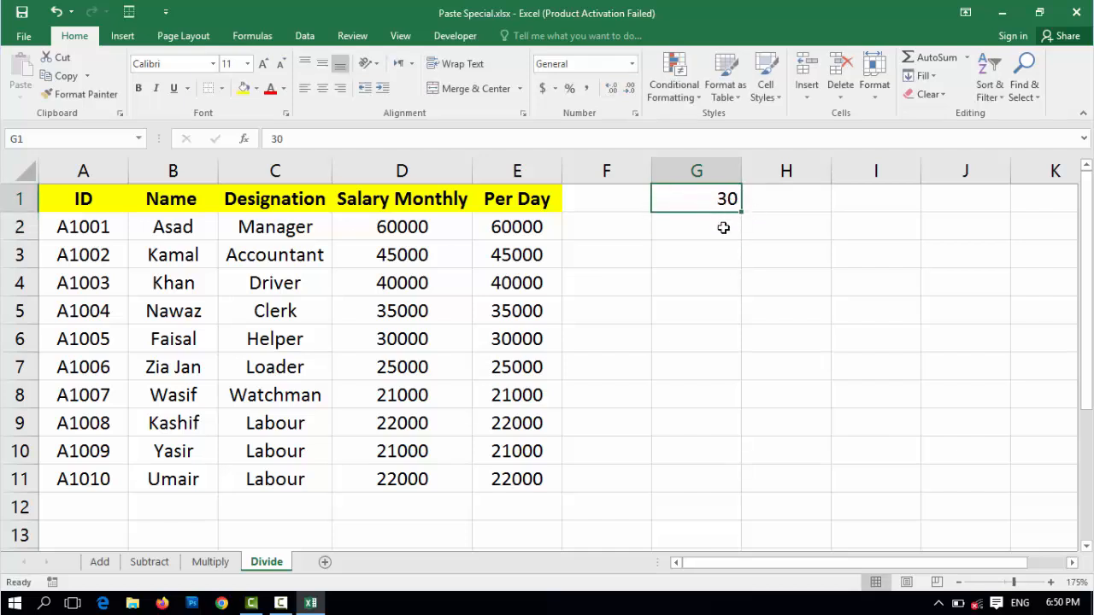
key("ctrl+c")
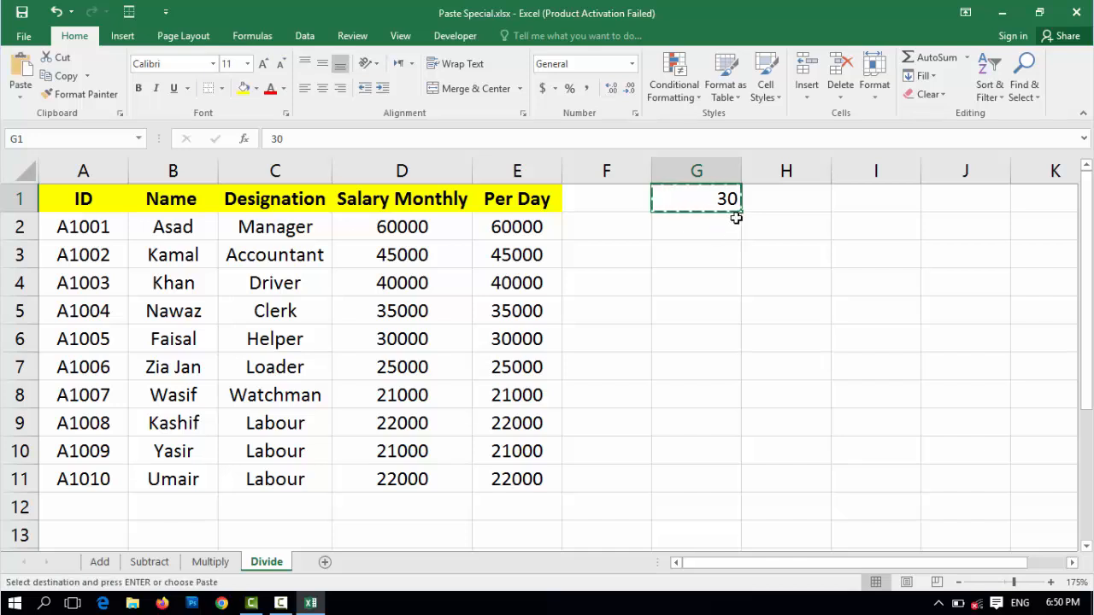
Divide the Per Day values in E2:E11 by the copied 30 using Paste Special's Divide operation
left_click_drag(532, 228, 520, 479)
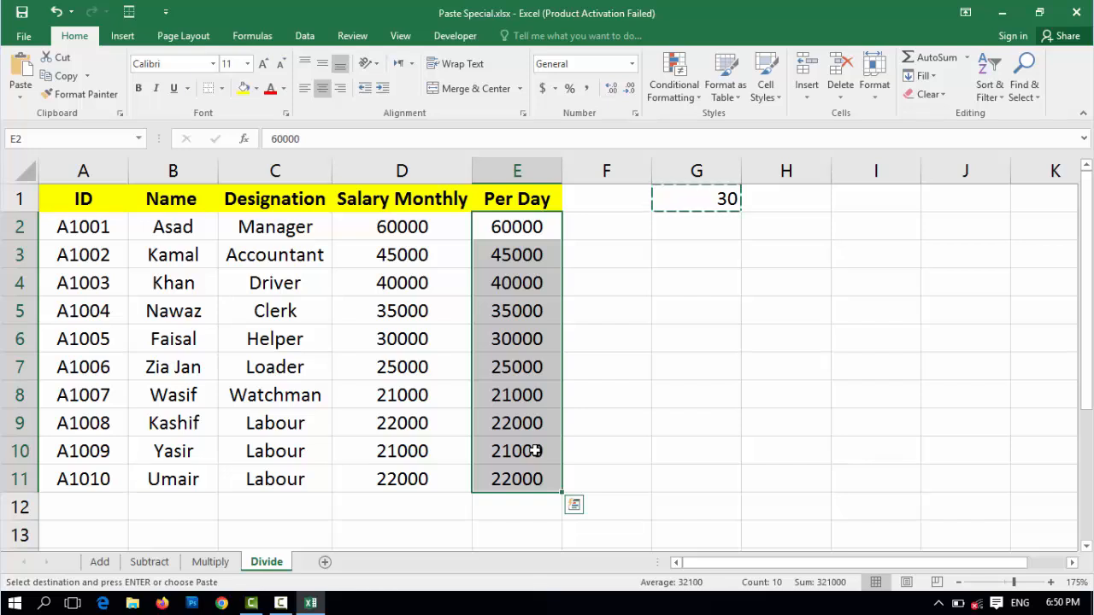
key("ctrl+alt+v")
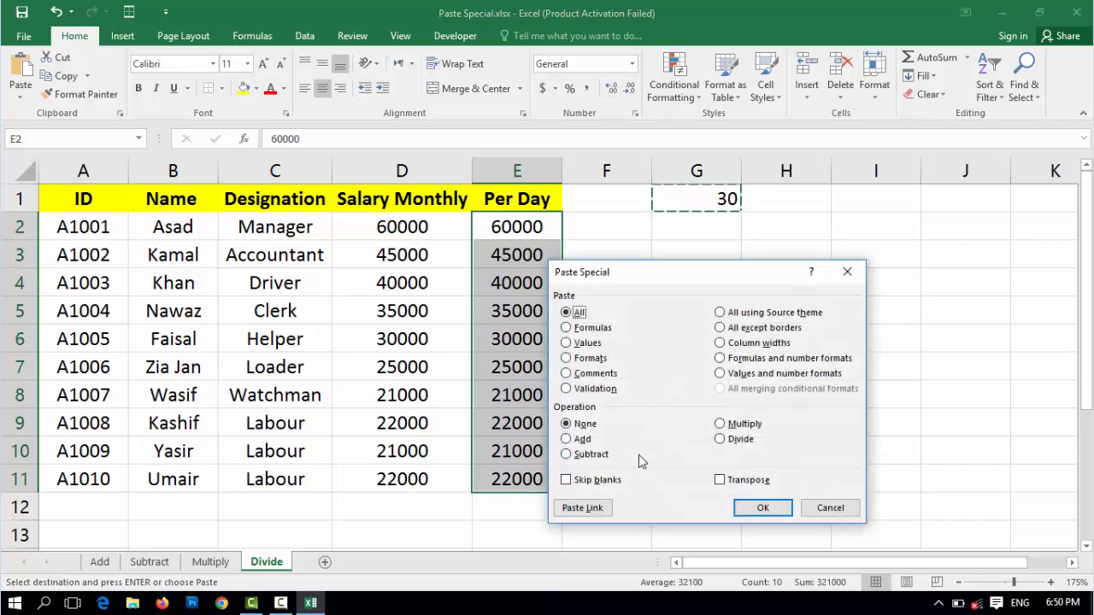
left_click(720, 440)
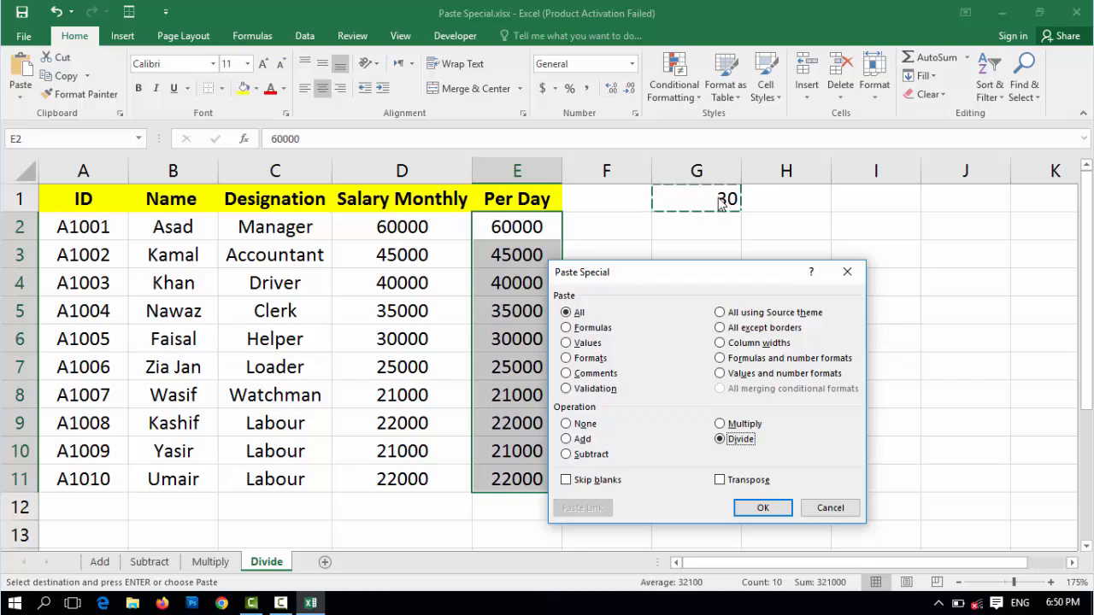
left_click_drag(656, 262, 705, 276)
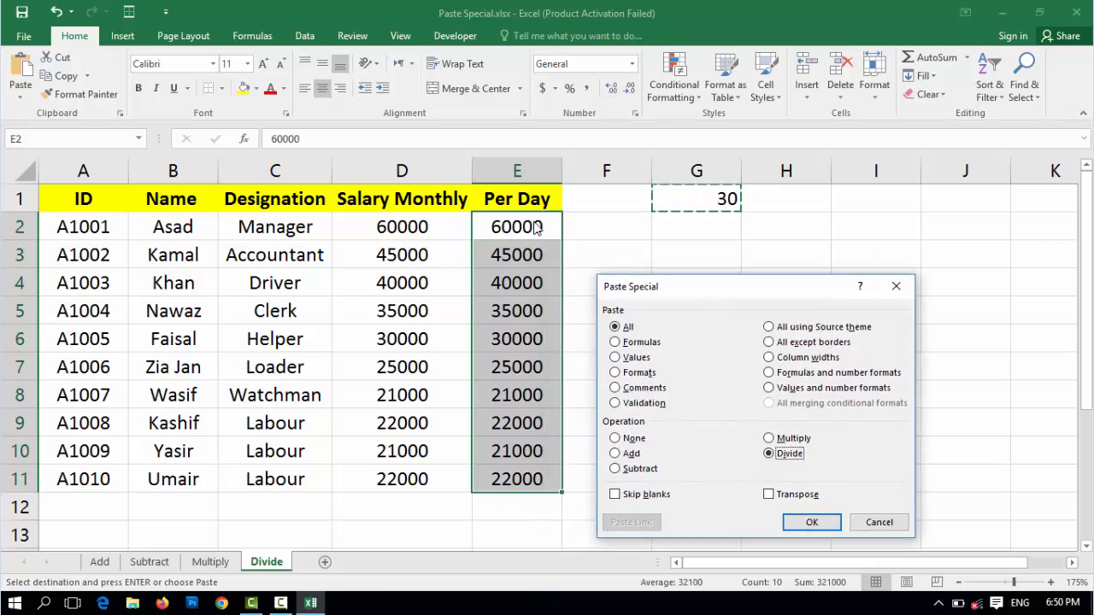
left_click(812, 522)
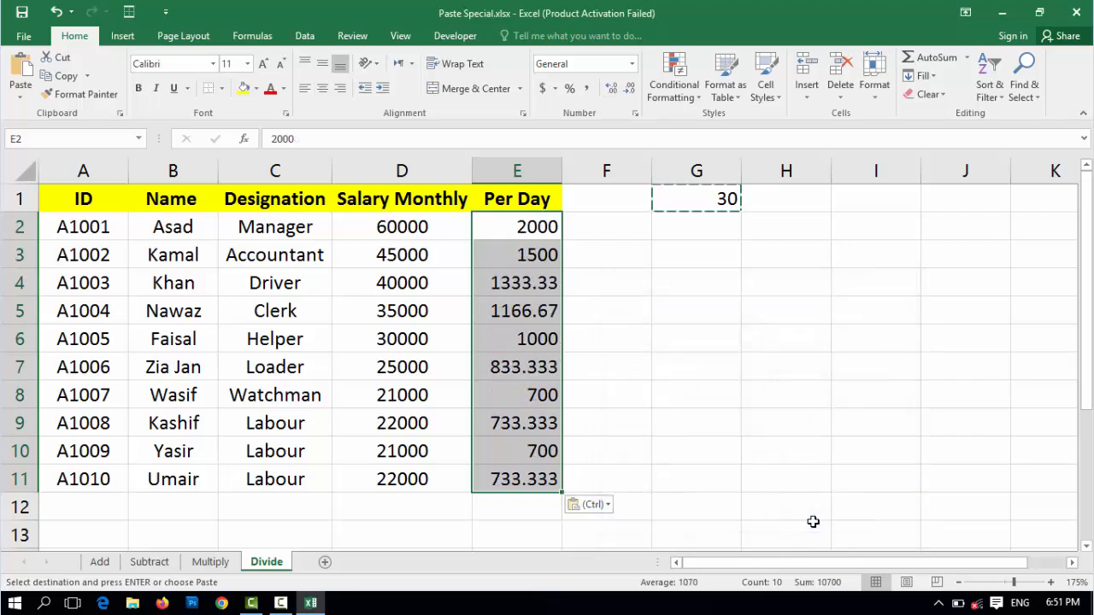
Clear the helper value from G1 on the Divide sheet and compare the monthly salary in D2 with the per-day amount in E2
left_click(721, 199)
key("Delete")
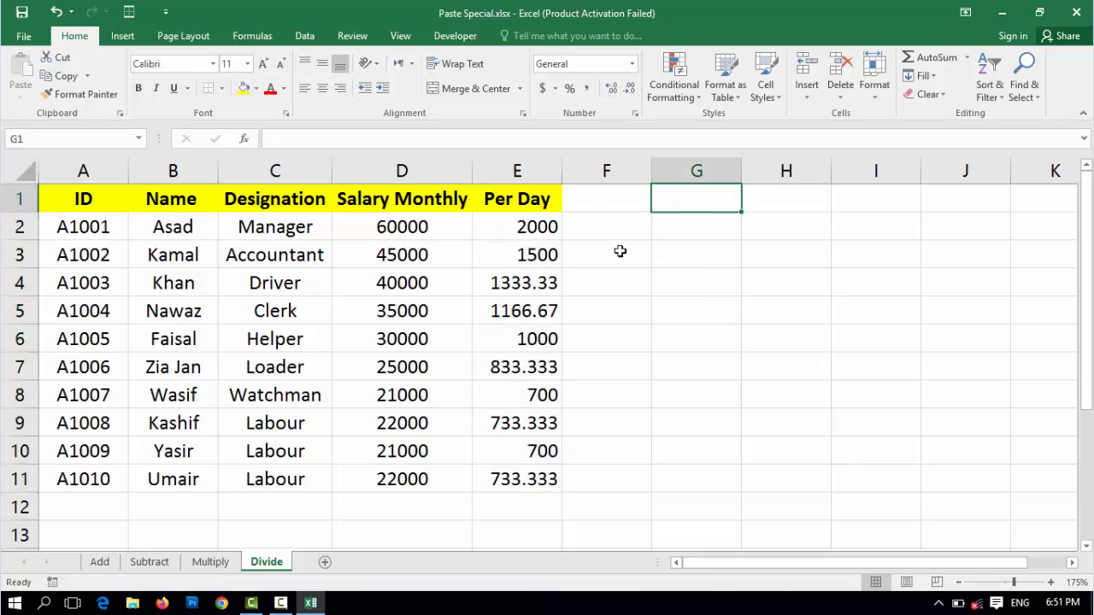
left_click(411, 232)
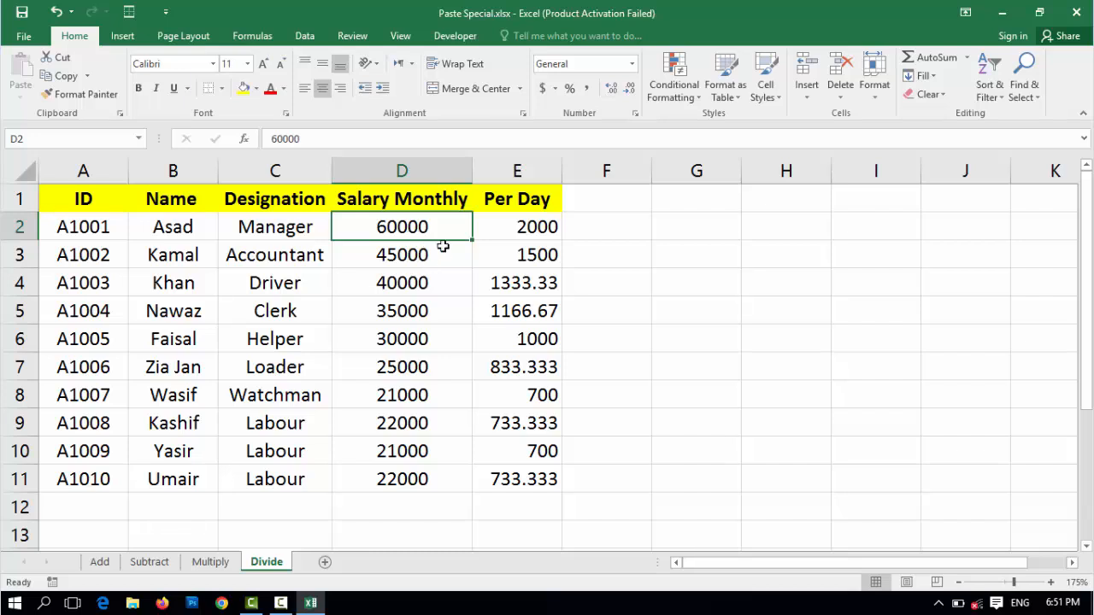
left_click(529, 230)
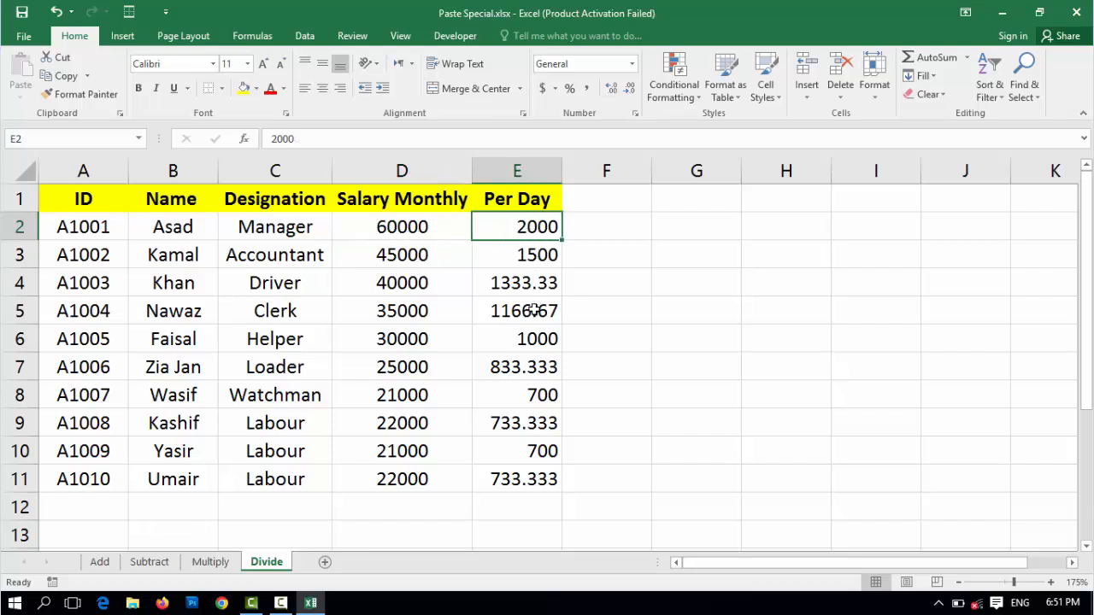